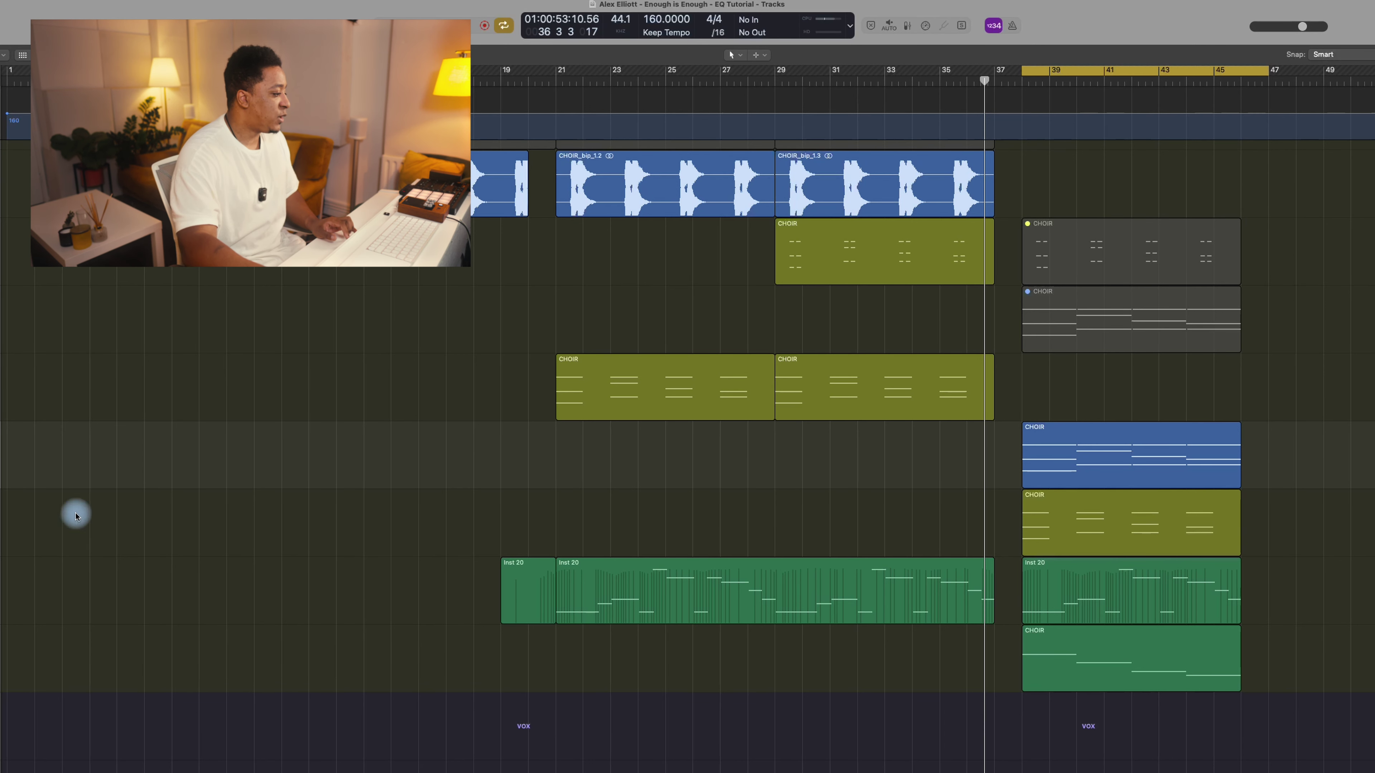
Step: Open Pro-Q 3 on CHOIR Chords MIDI and shorten the cycle to end after bar 45
left_click(332, 418)
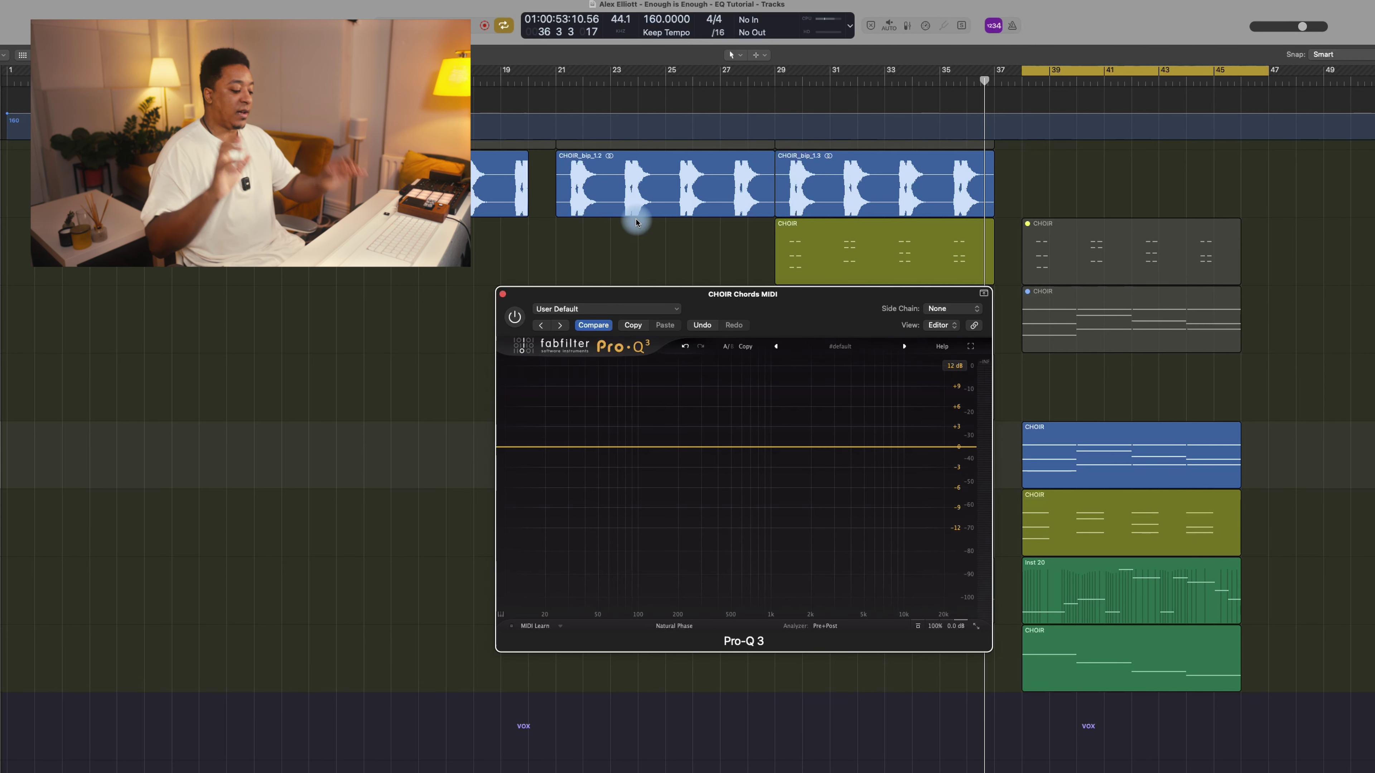
key("space")
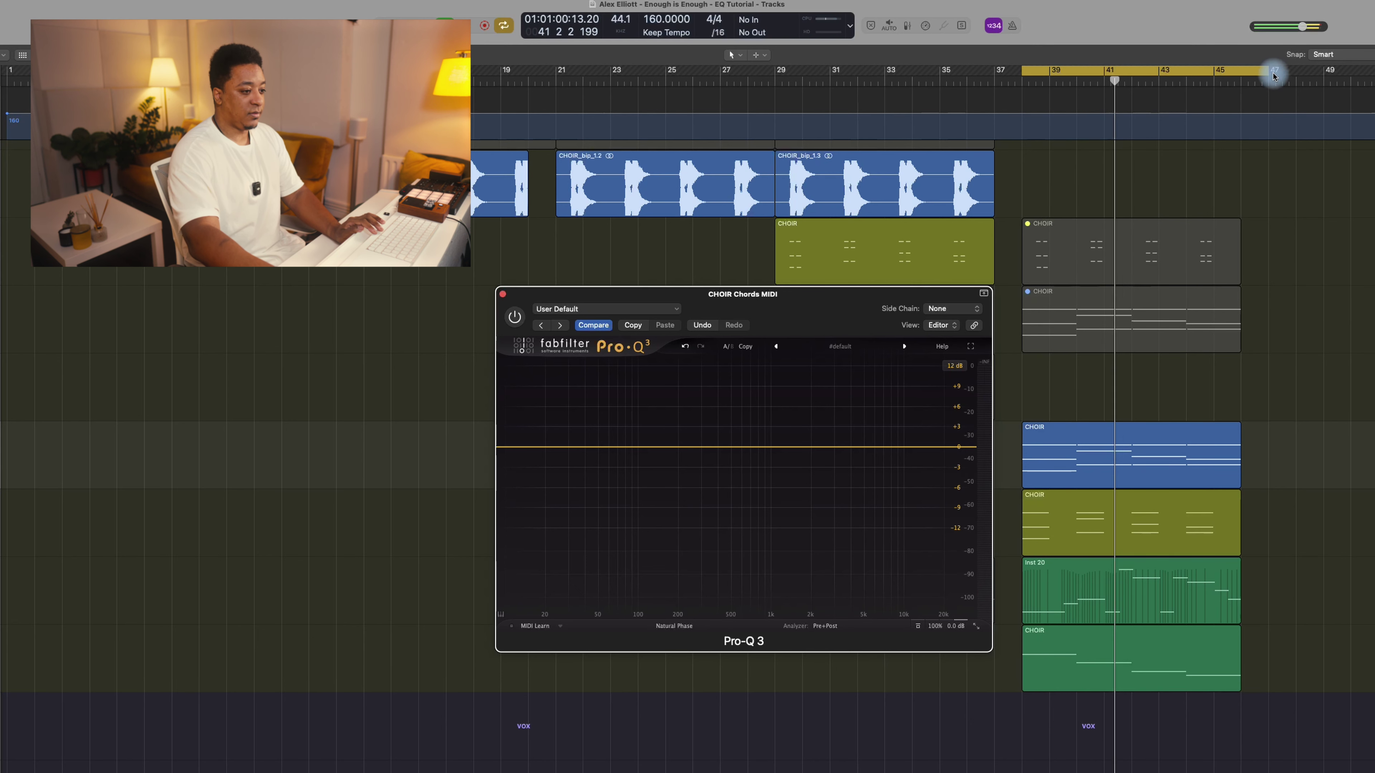
left_click_drag(1273, 76, 1241, 76)
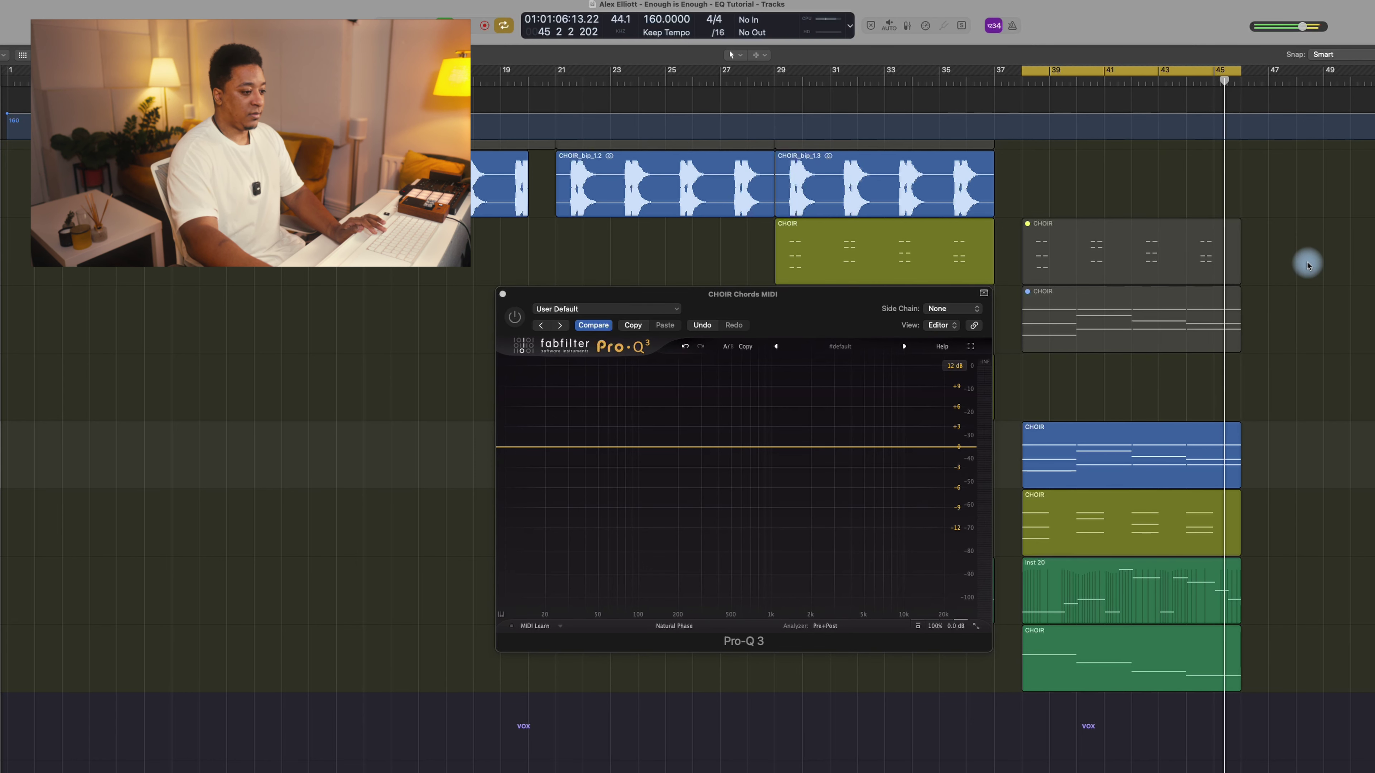
key("space")
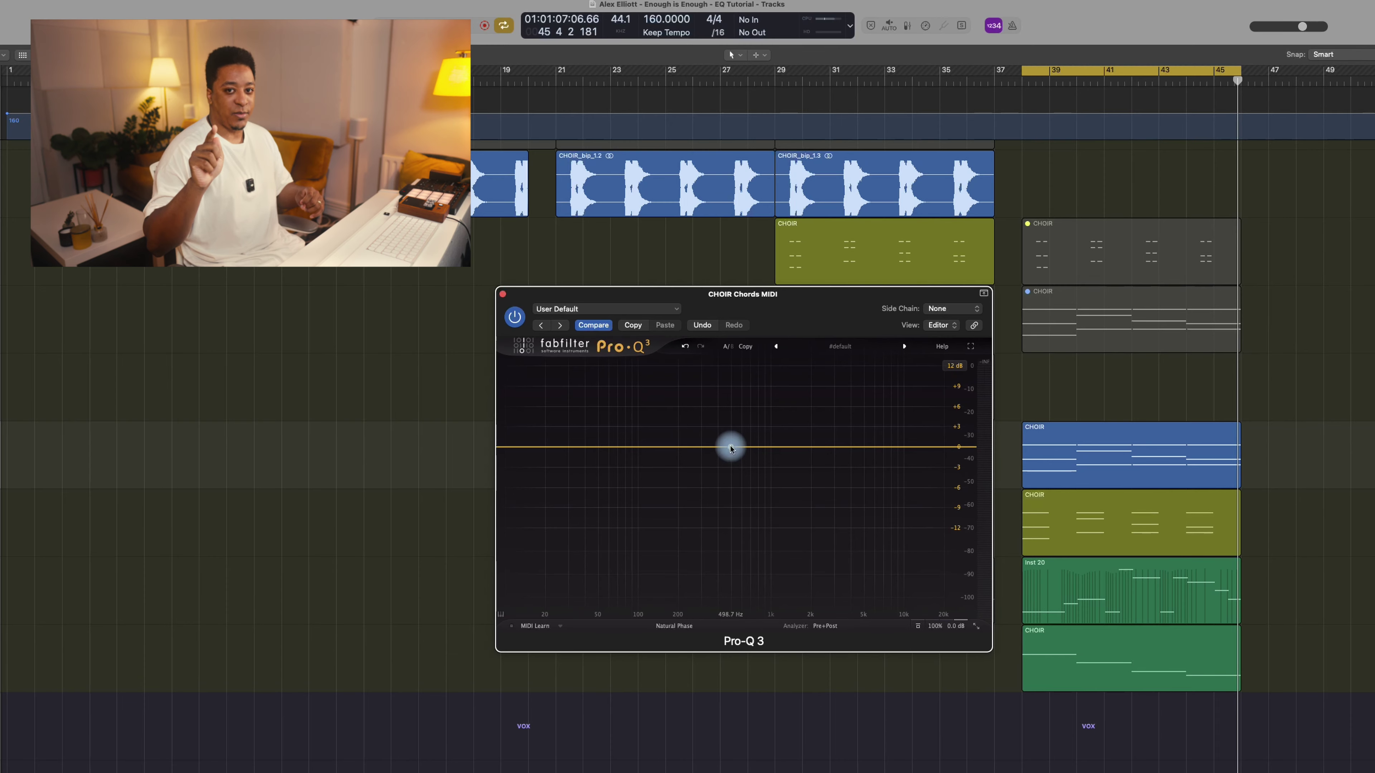
Step: Drag a new bell band down to about 1133 Hz at -7.5 dB, then A/B it with bypass
key("space")
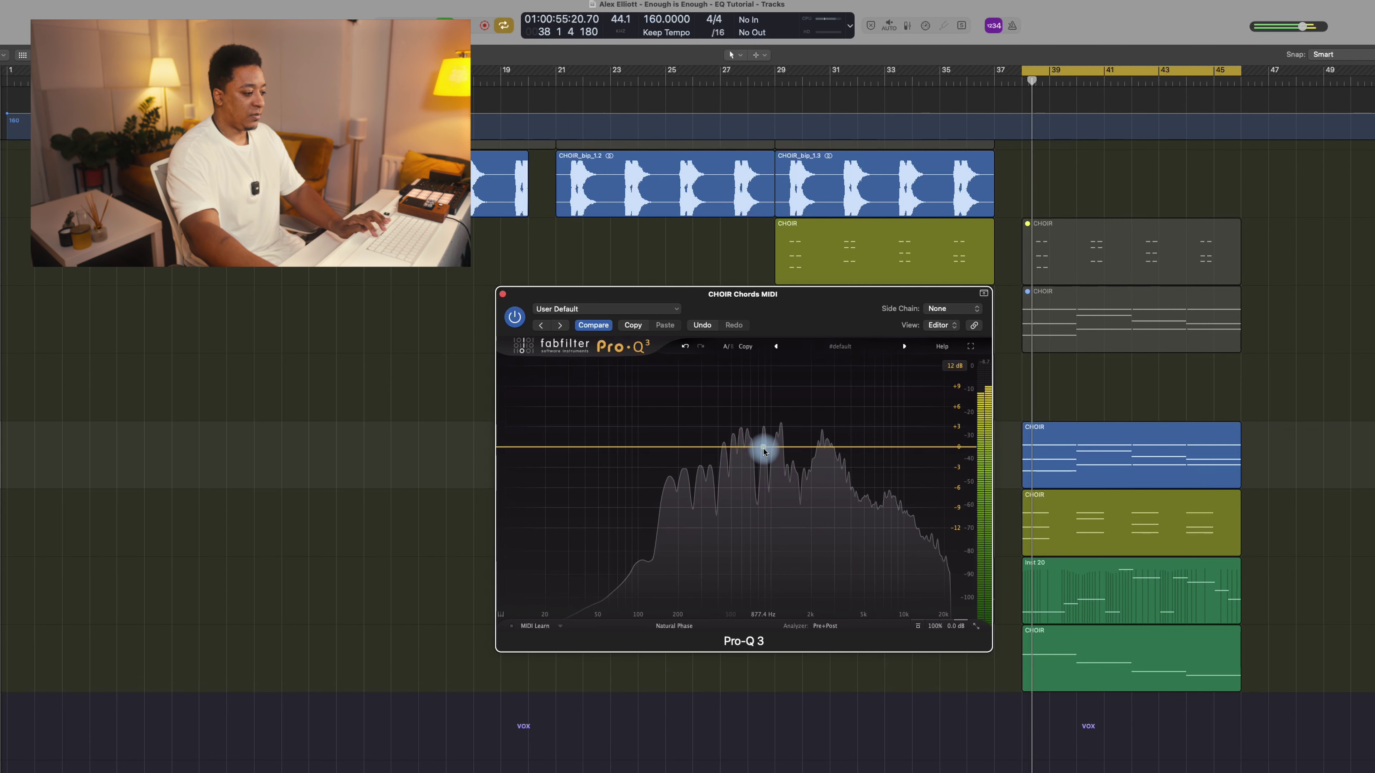
left_click_drag(763, 451, 778, 499)
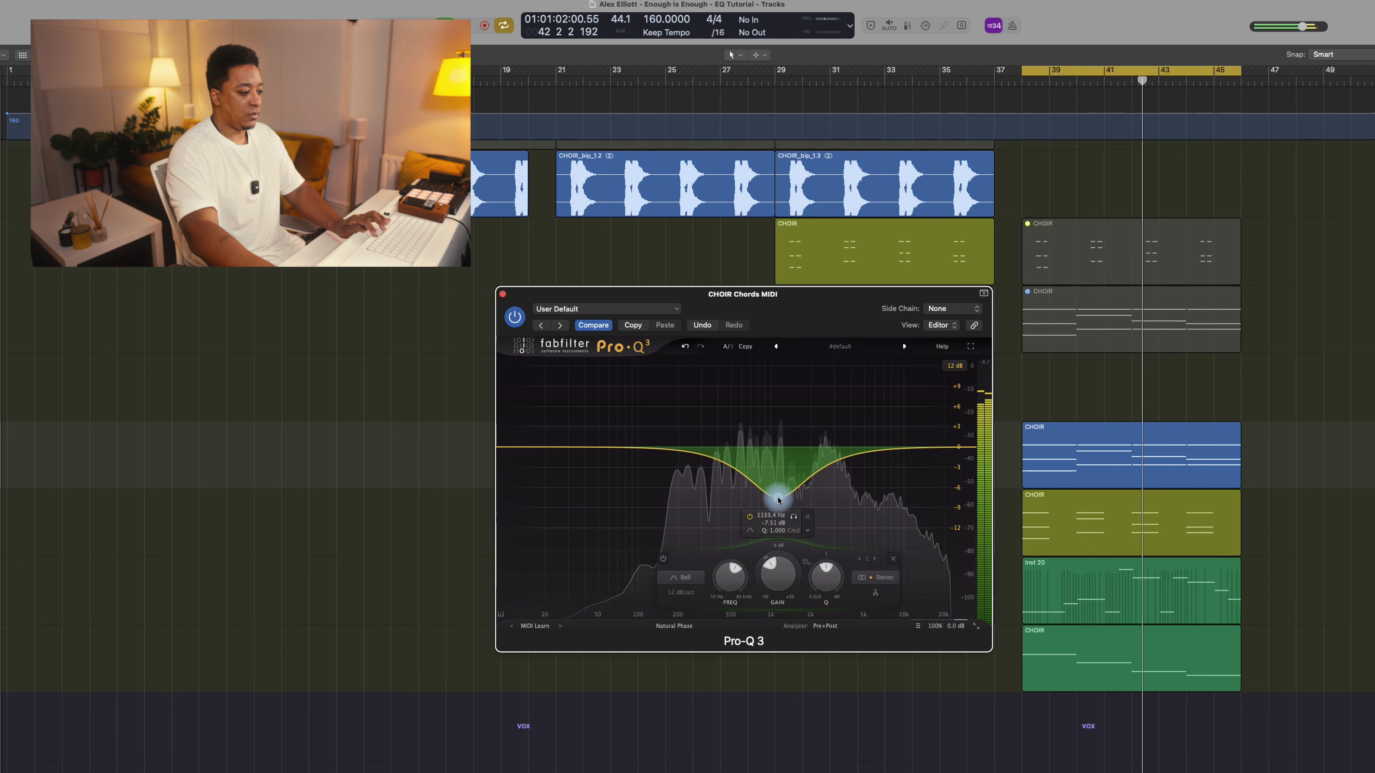
left_click(514, 319)
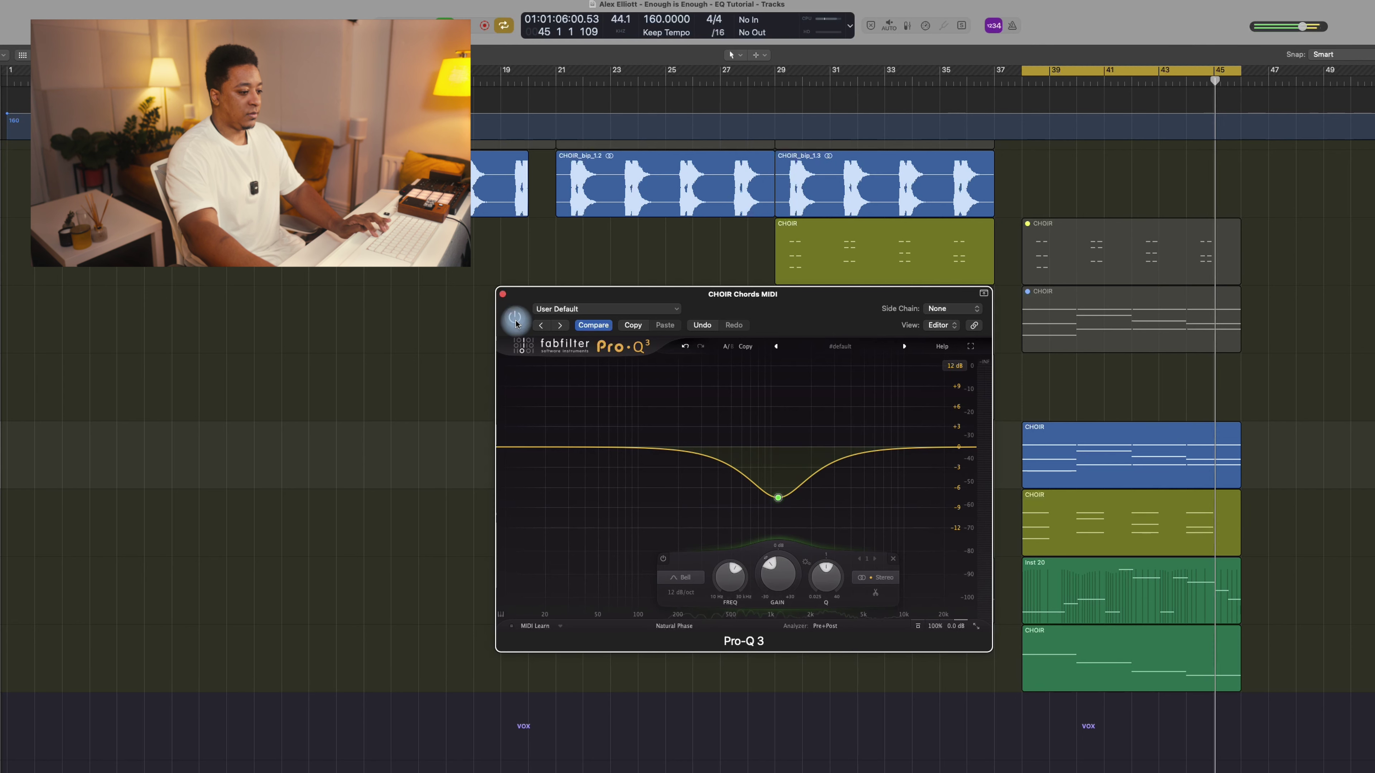
left_click(515, 319)
Step: Option-drag the choir's Pro-Q 3 insert onto the BRASS Sustain channel strip, then hide the Mixer and close the EQ
key("space")
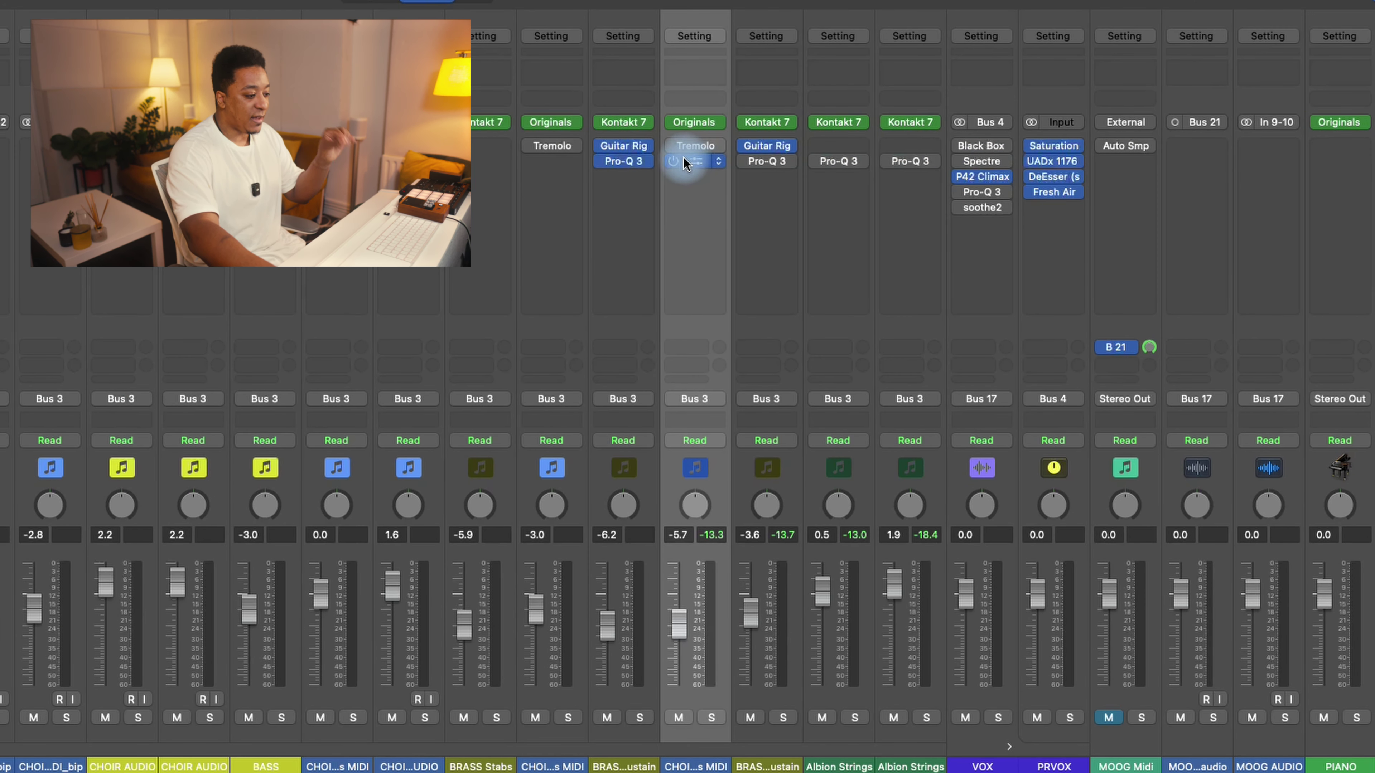
left_click_drag(693, 162, 898, 160)
left_click(767, 161)
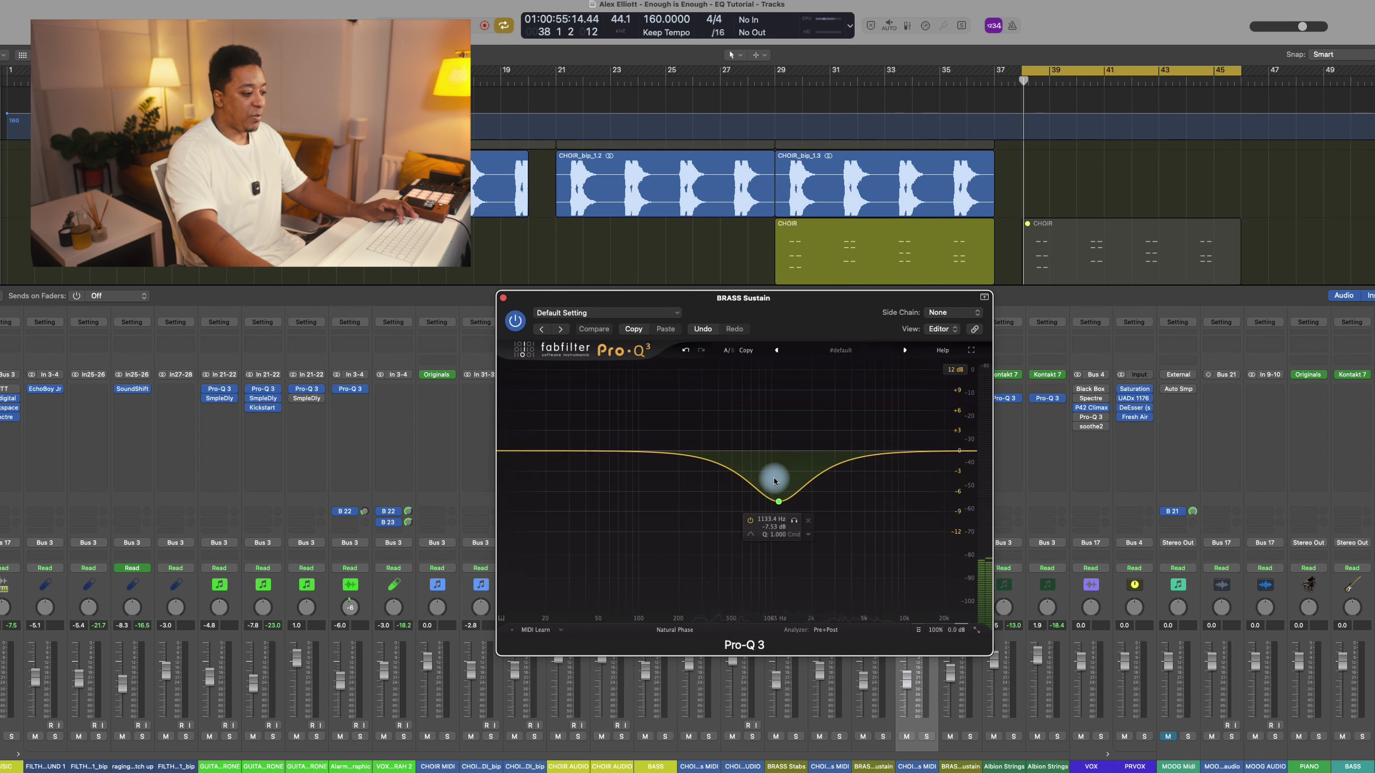
key("x")
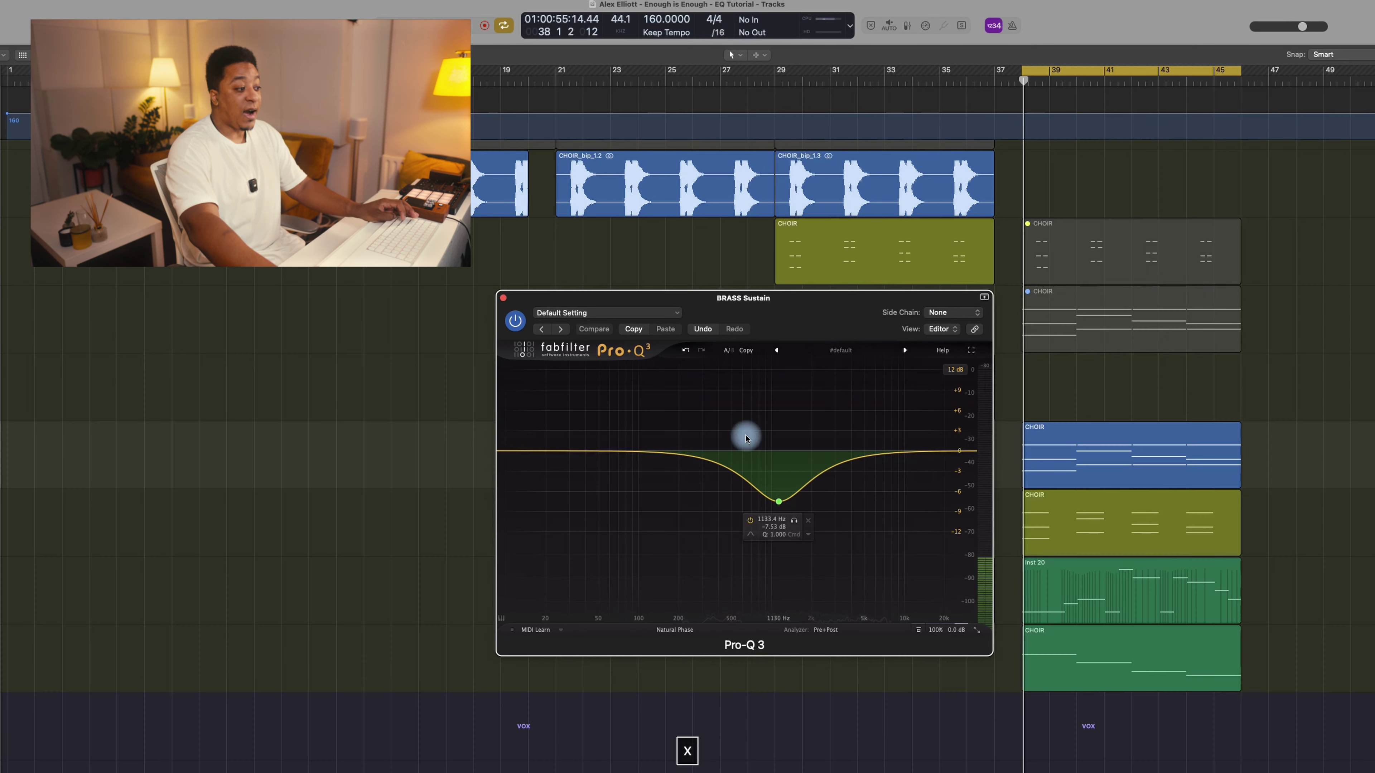
left_click(502, 297)
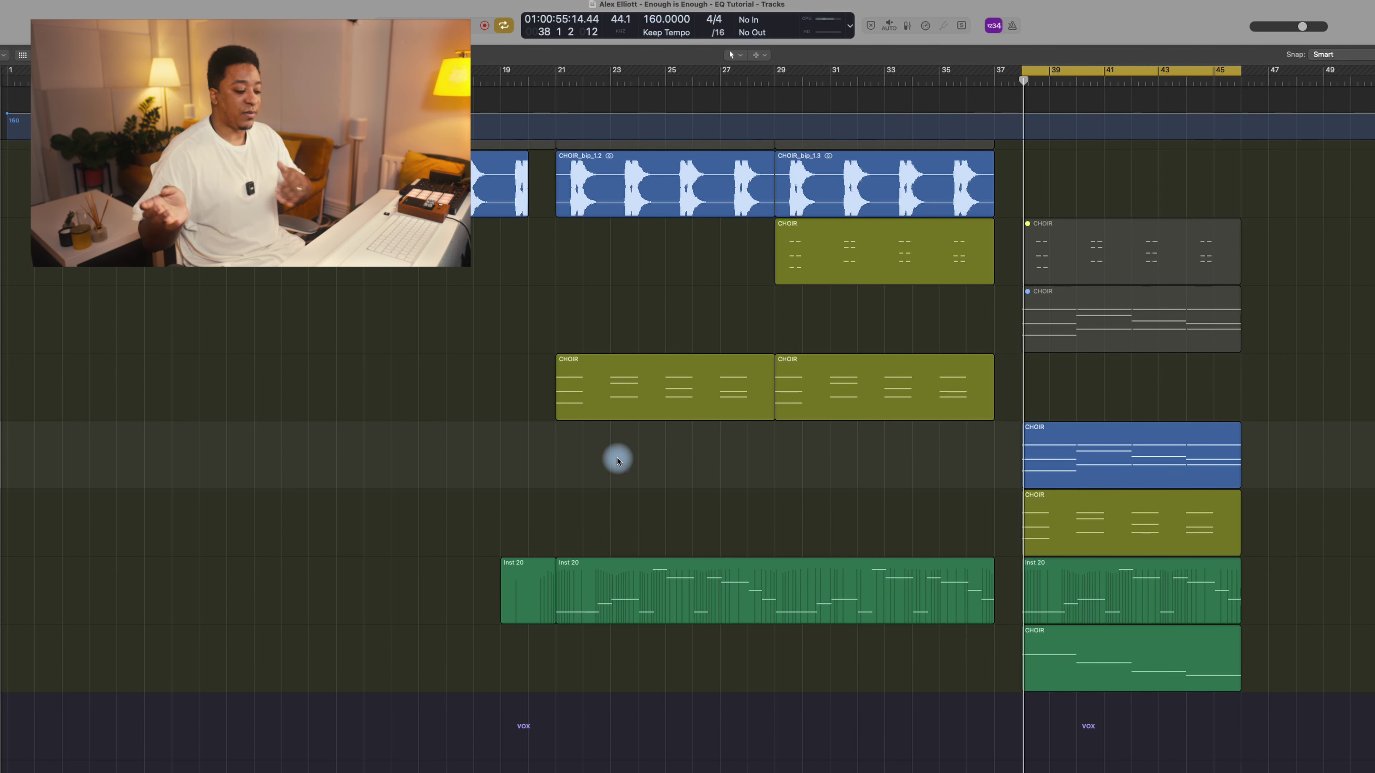
key("space")
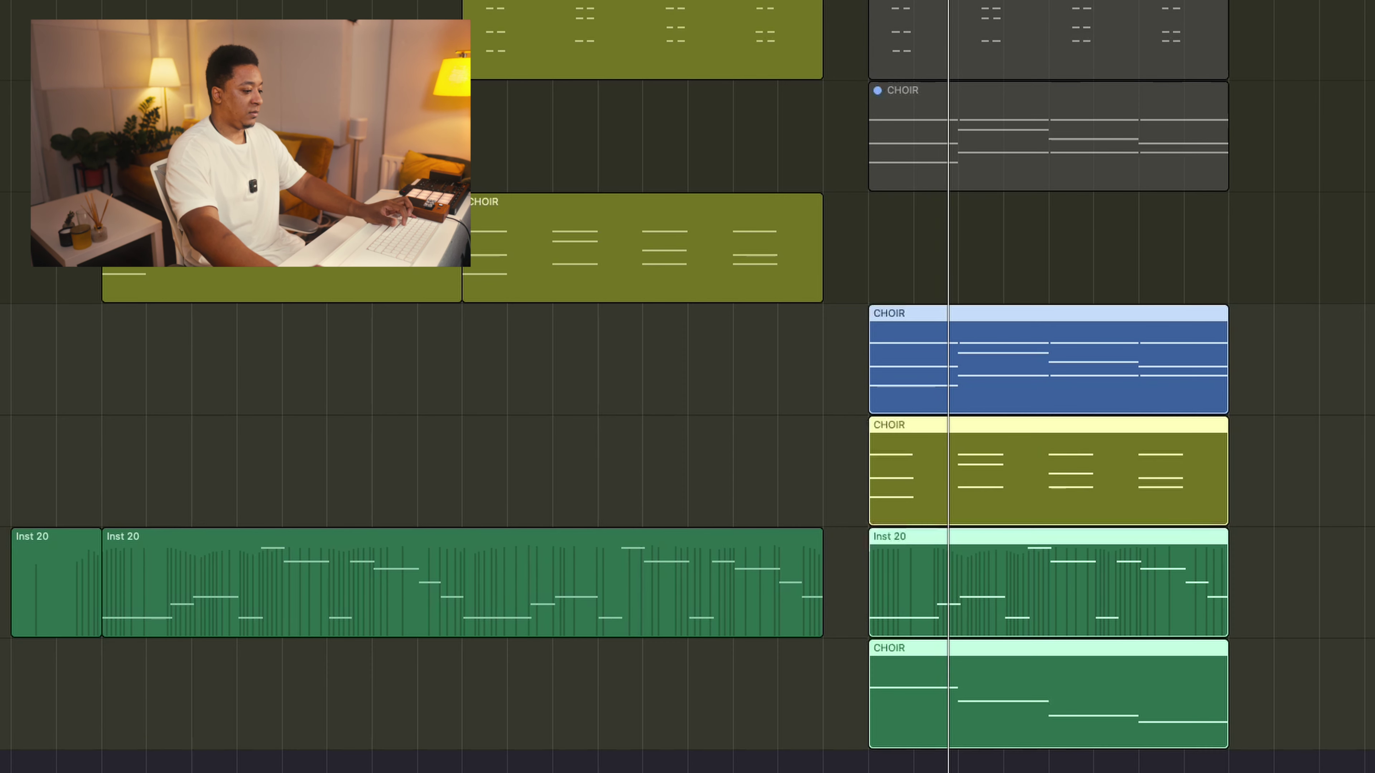
key("x")
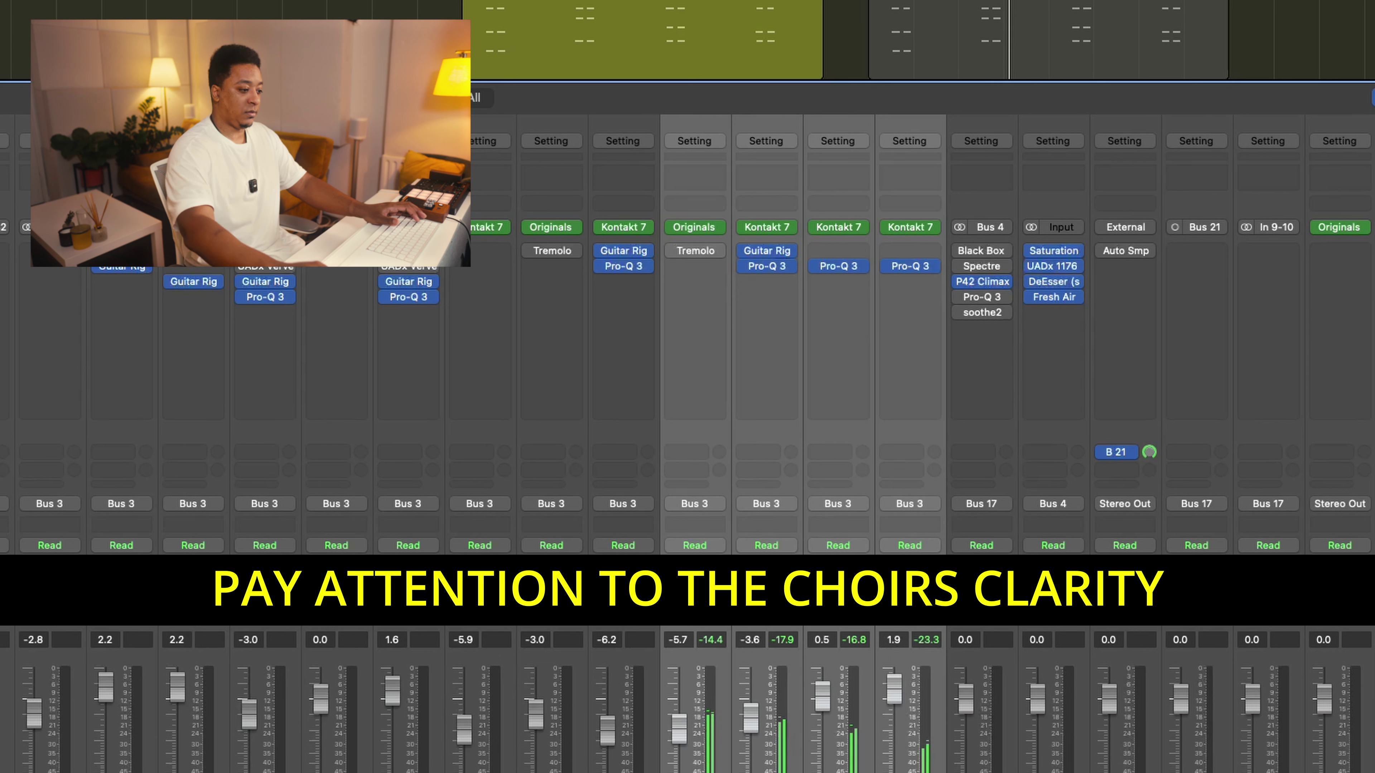
left_click(763, 268)
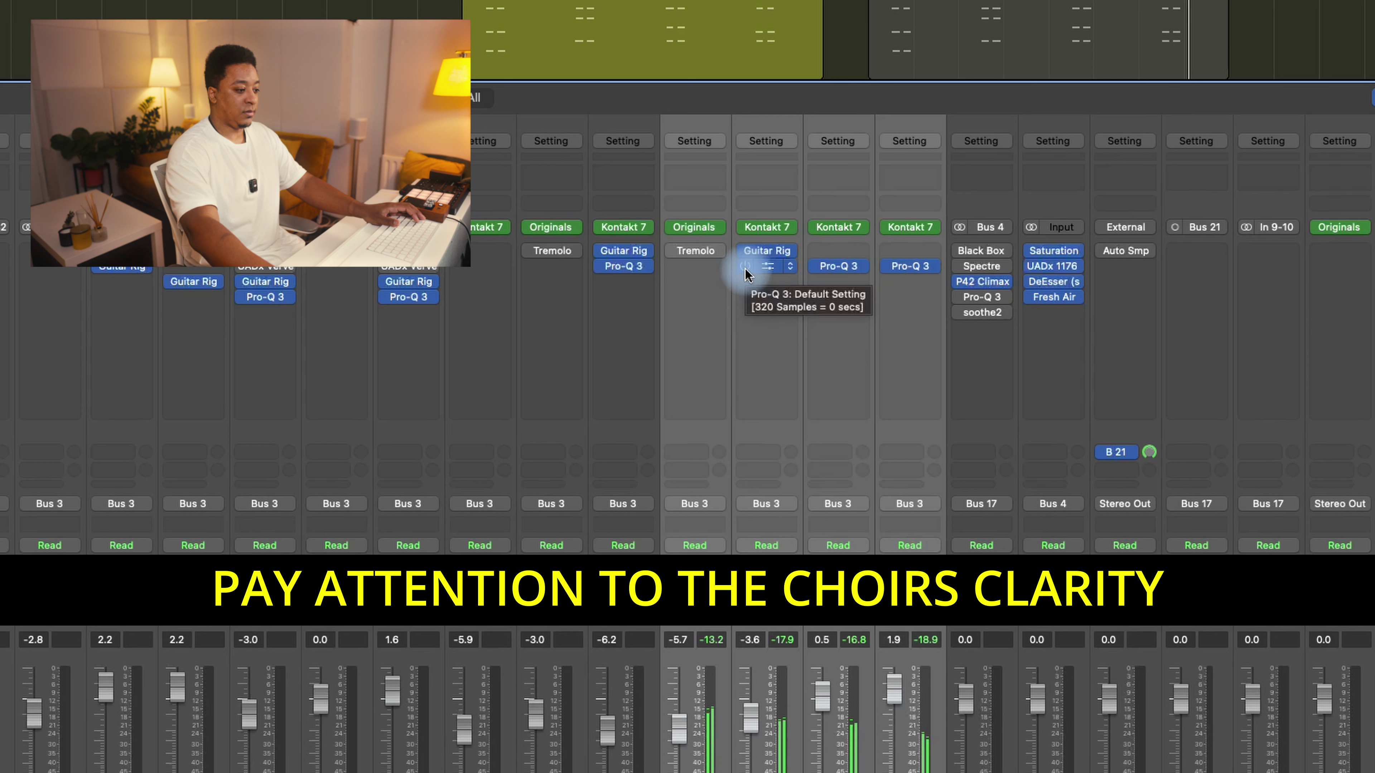
left_click(746, 269)
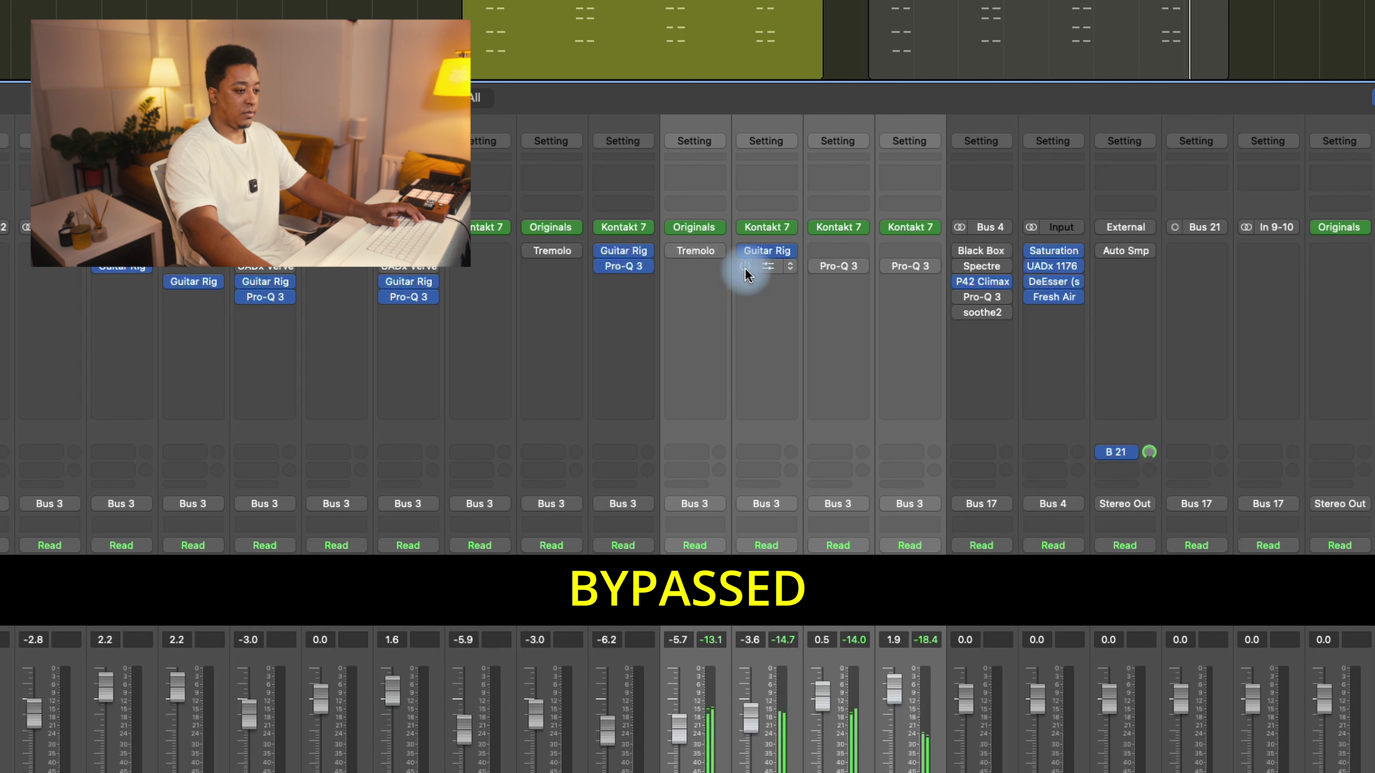
left_click(744, 266)
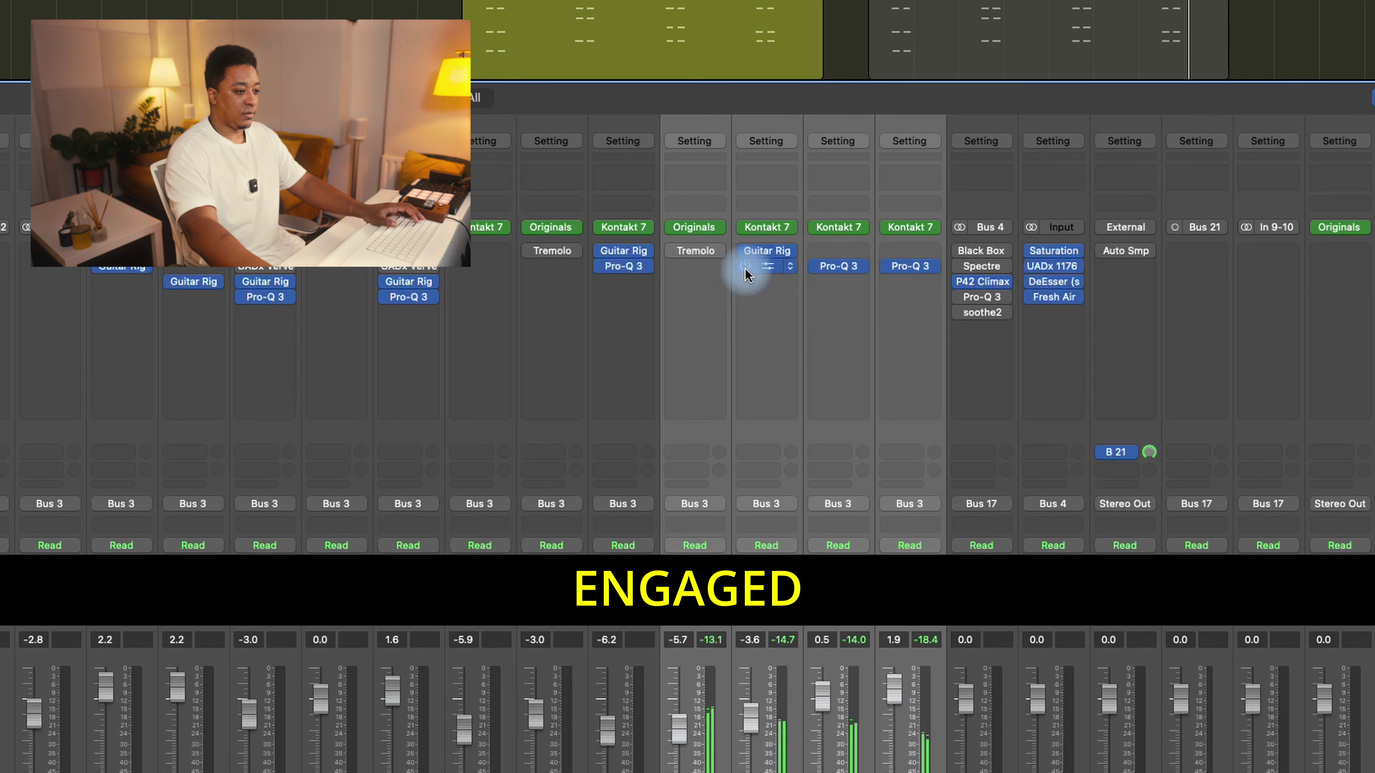
key("x")
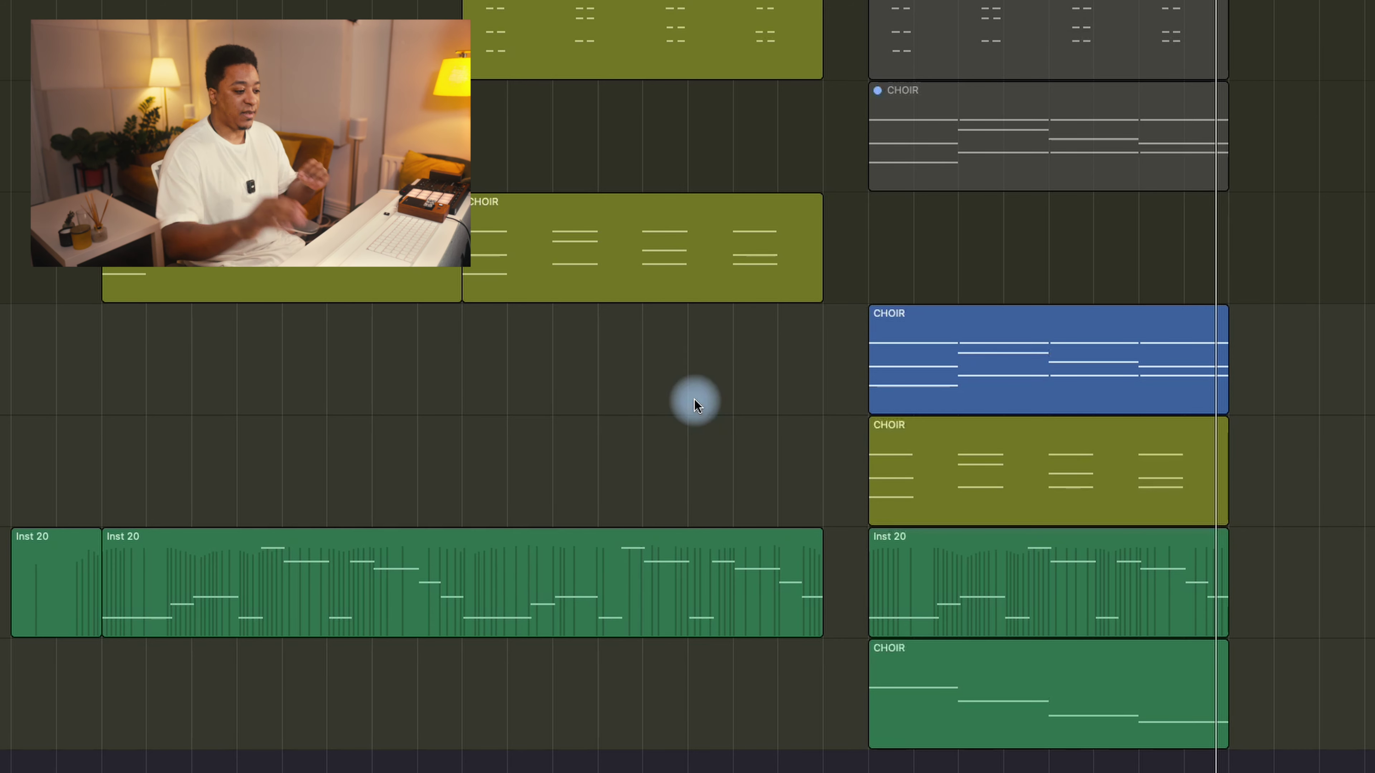
Step: Select the bottom CHOIR region on the second Albion Strings track
left_click(623, 376)
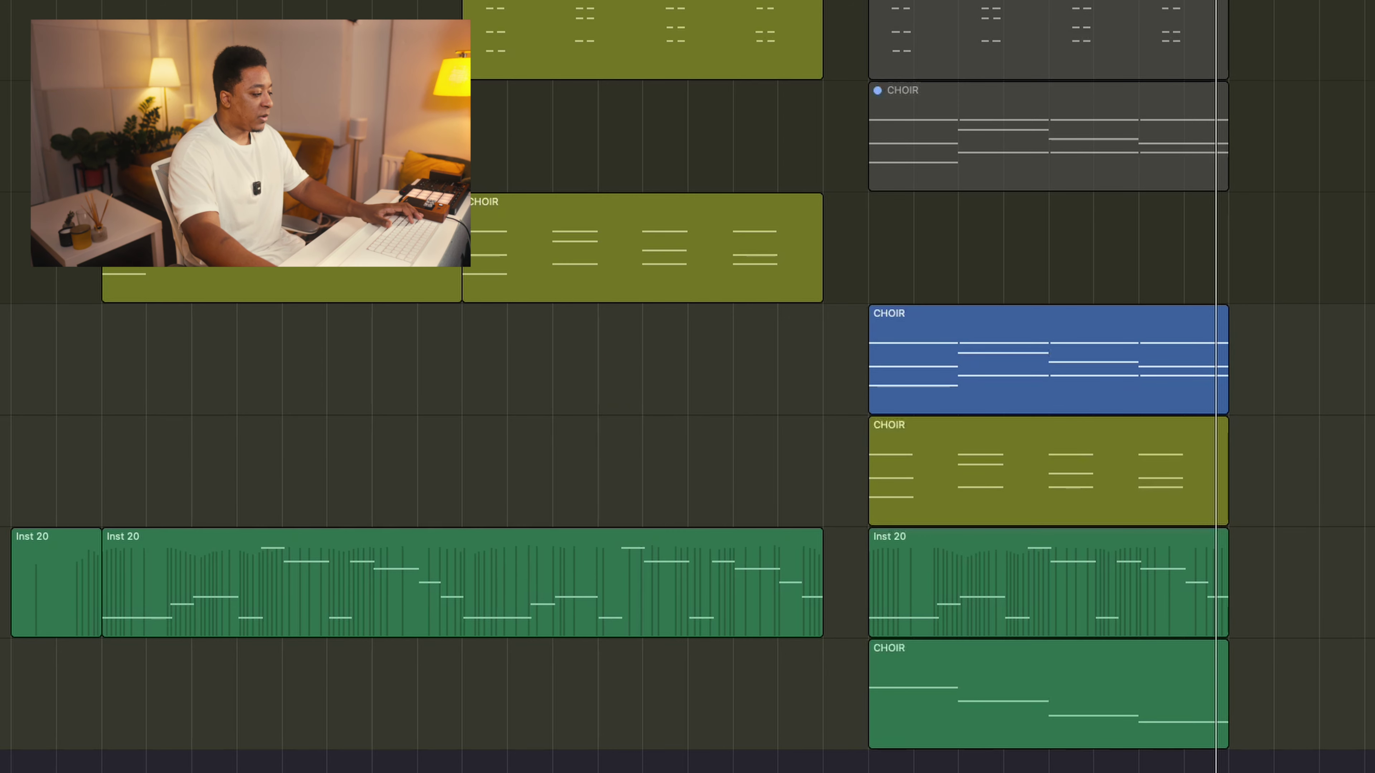
left_click(1047, 693)
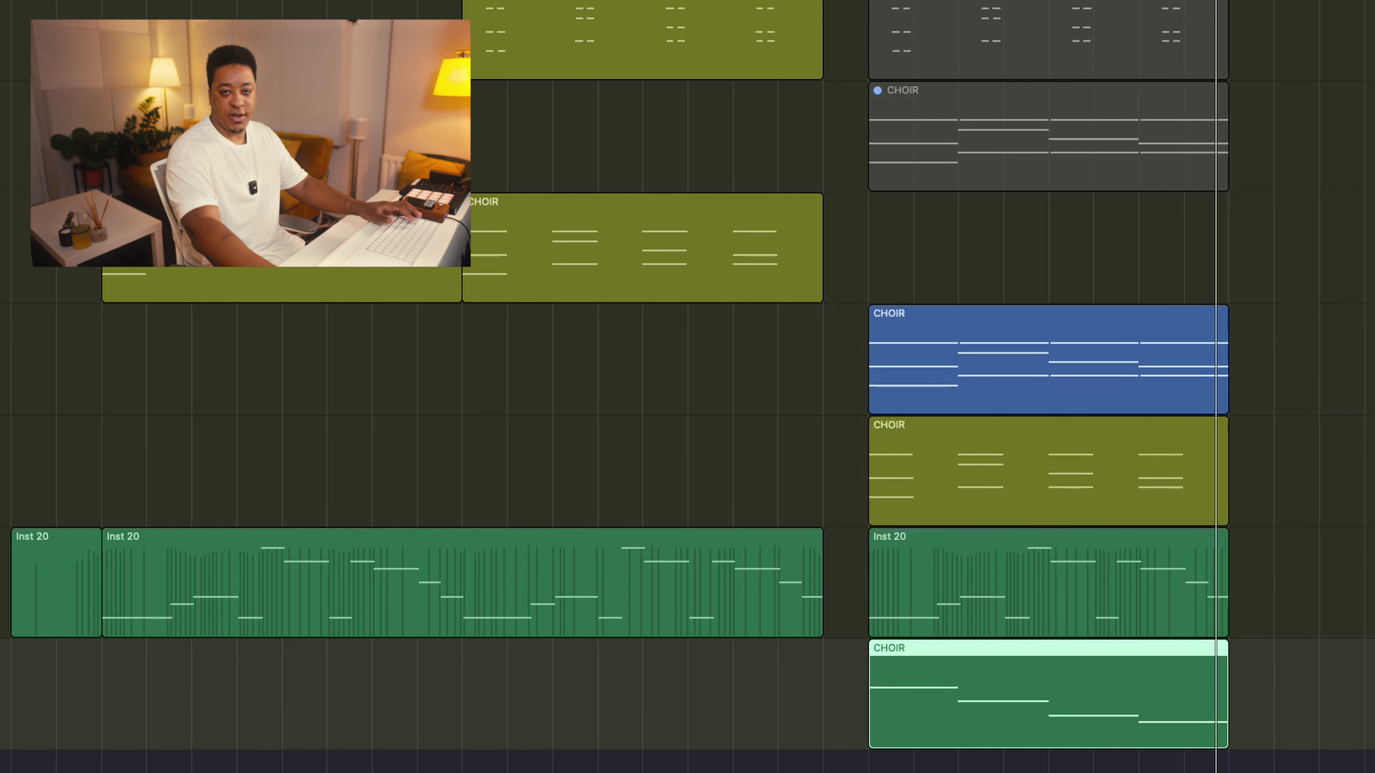
Step: Solo the selected CHOIR region and bring up the Albion Strings Pro-Q 3
key("ctrl+s")
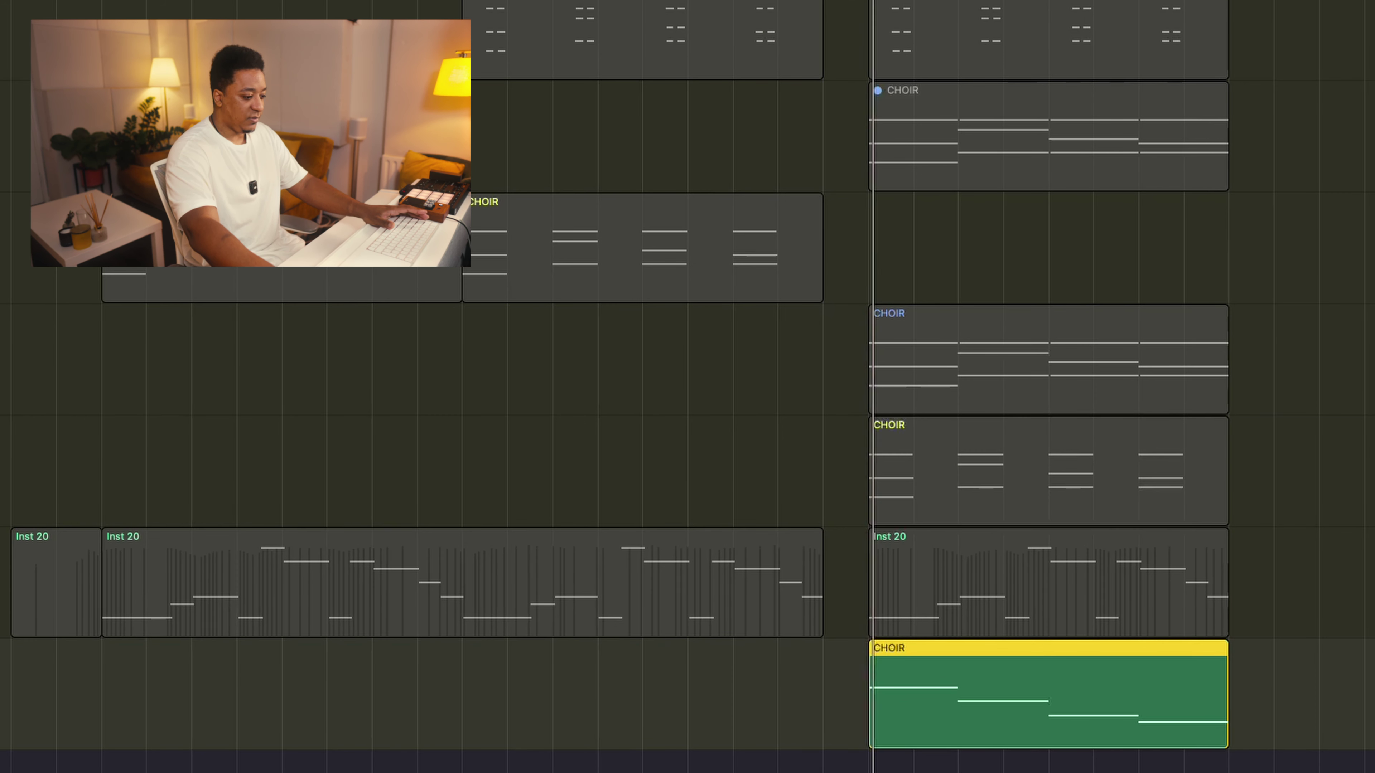
key("v")
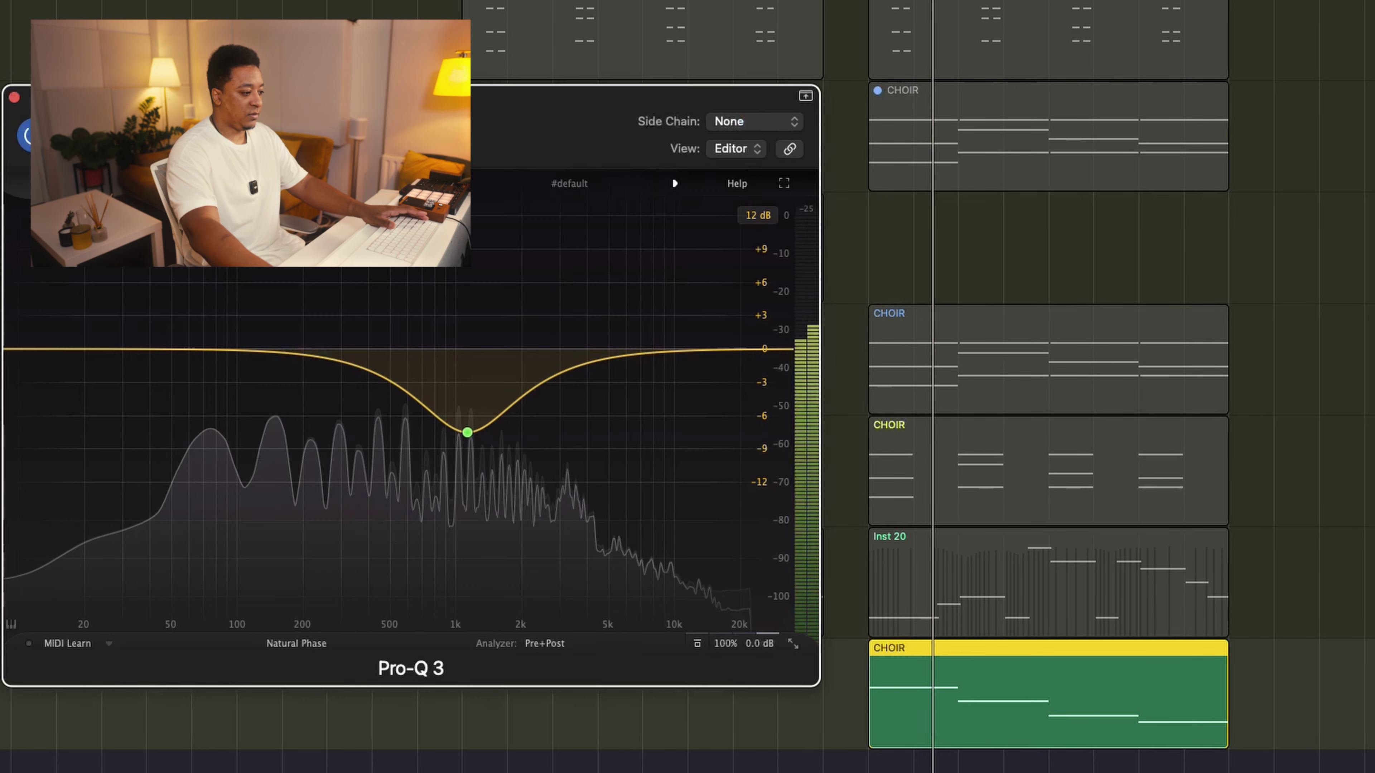
mouse_move(537, 430)
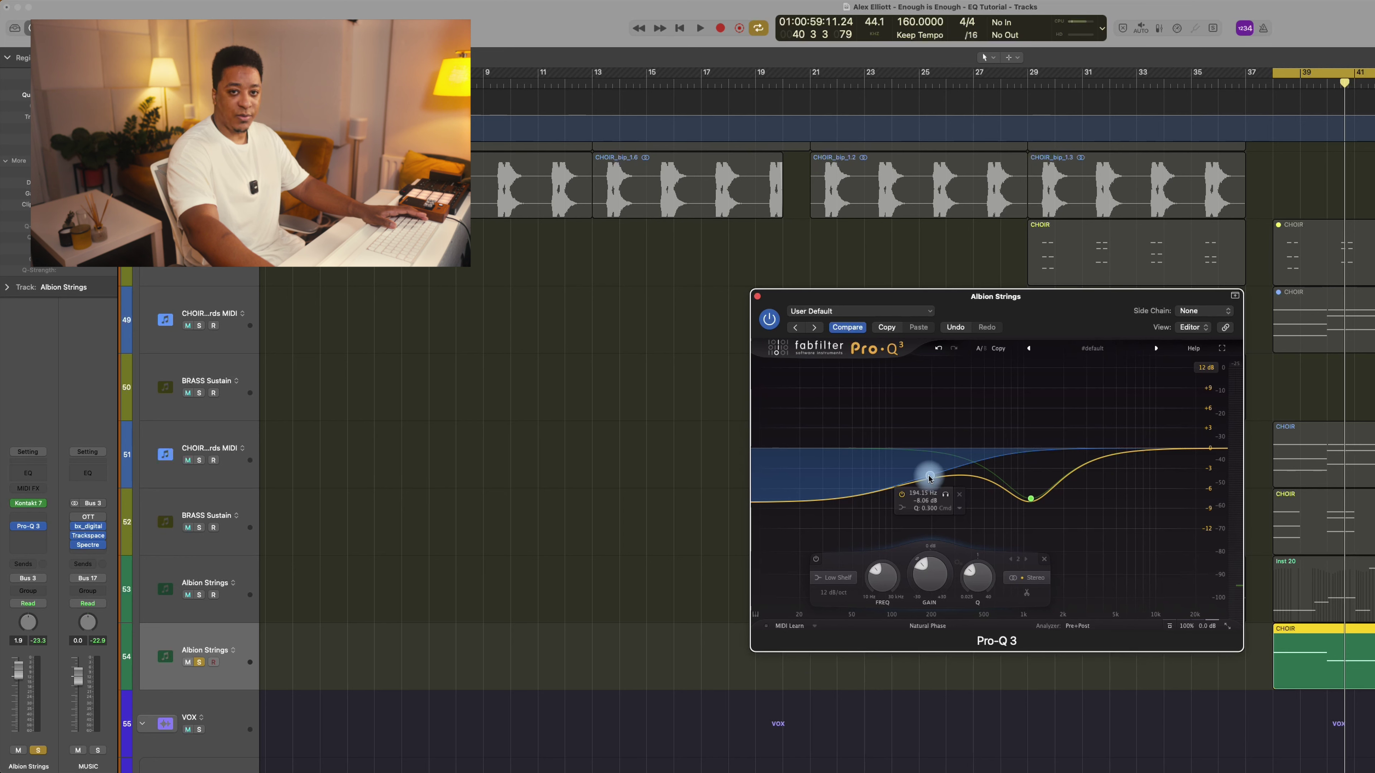
Step: Move the low shelf from 194 Hz up to about 306 Hz at -7.95 dB during playback
key("space")
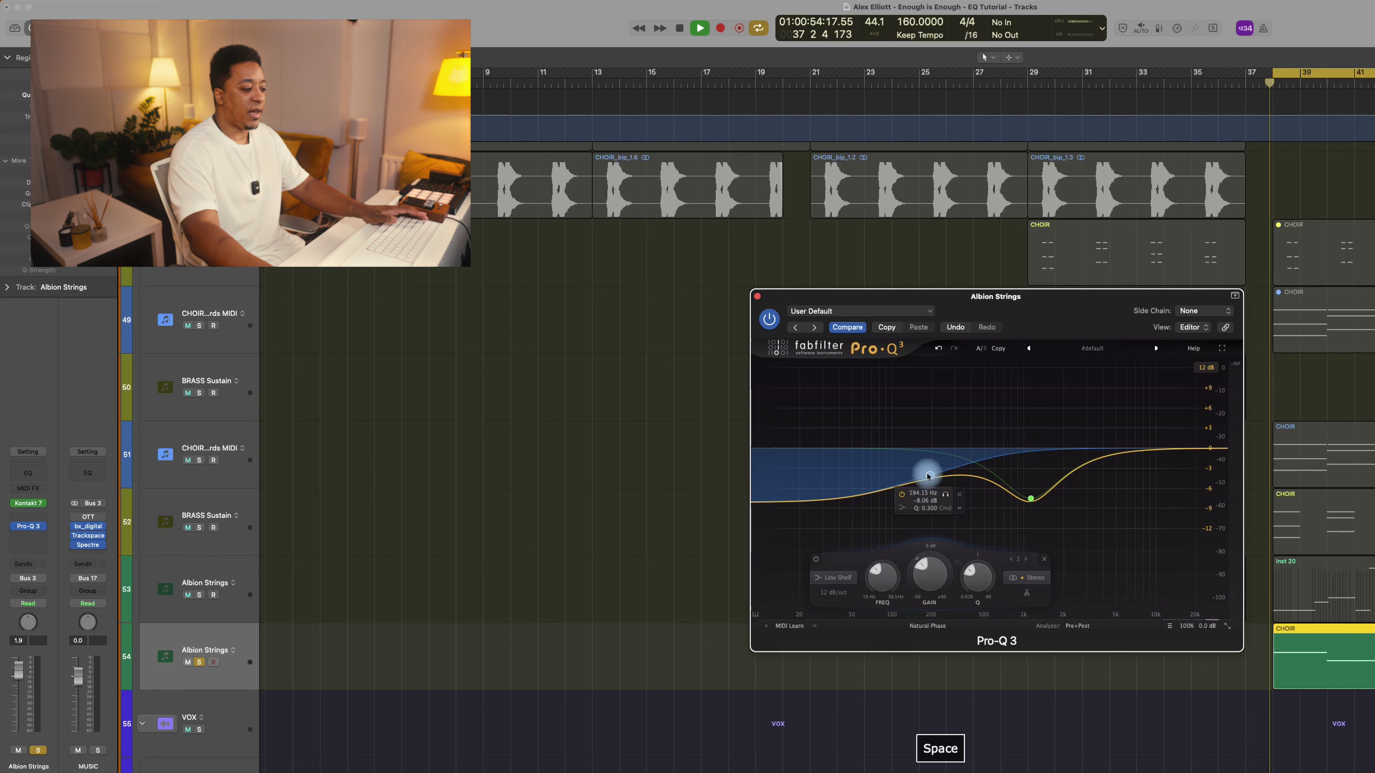
left_click_drag(927, 476, 956, 485)
key("space")
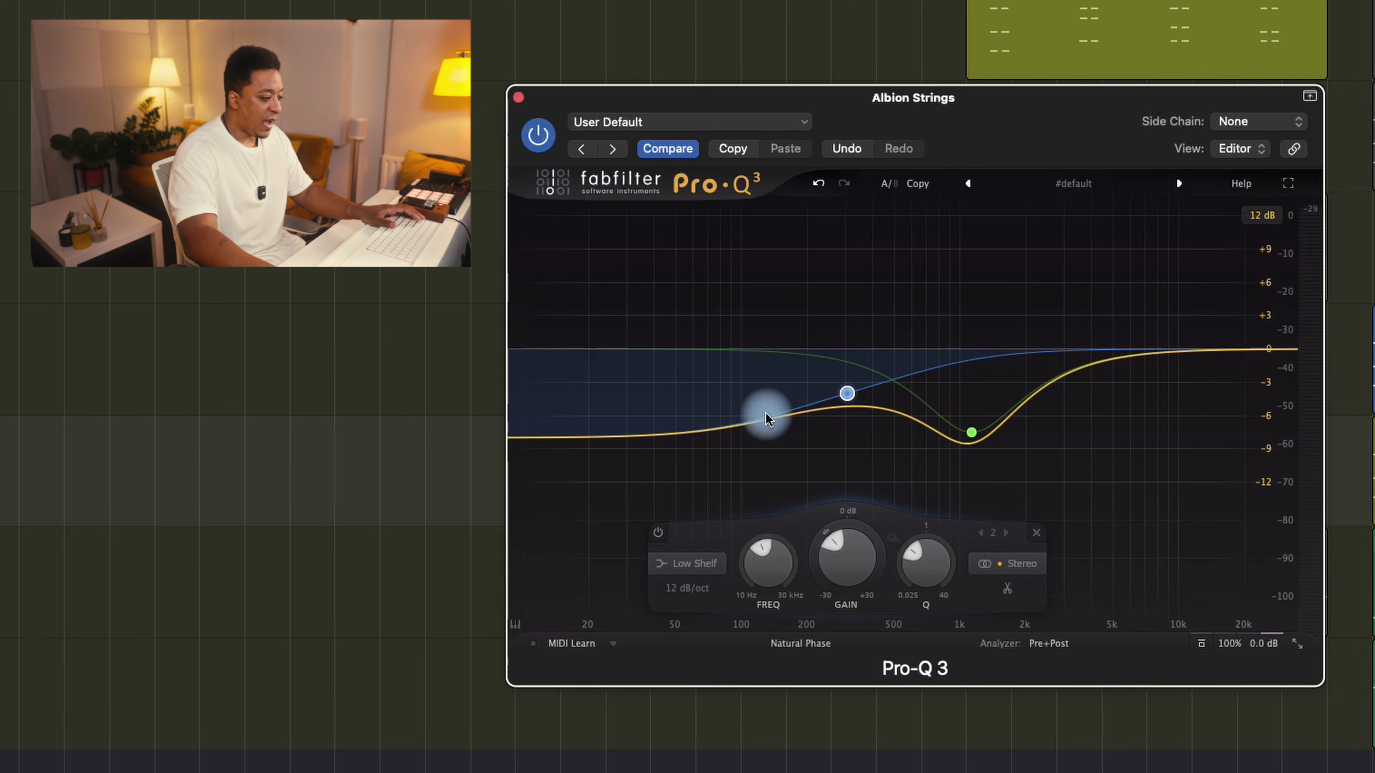
left_click(519, 98)
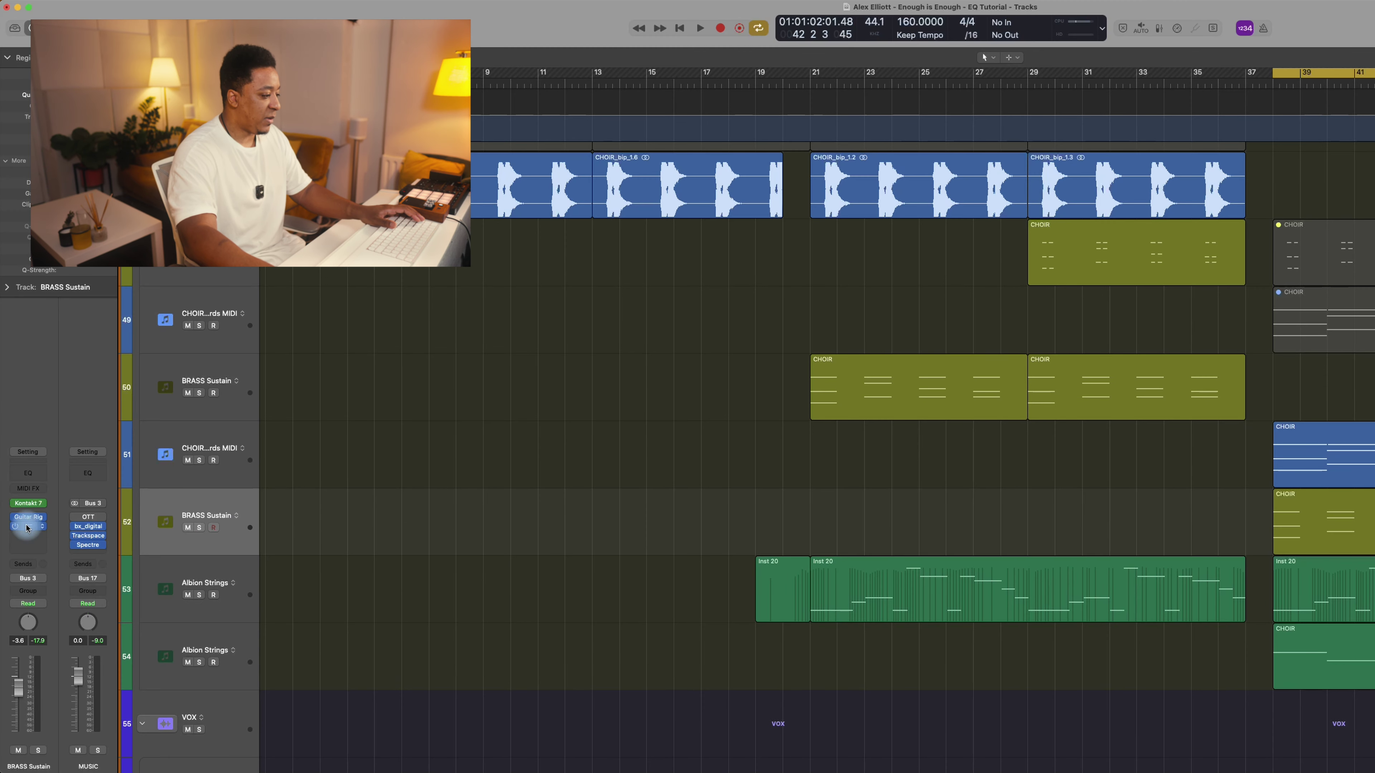
Step: Add a low shelf band in the Brass Sustain Pro-Q 3 and pull it to about 258 Hz, -7 dB
left_click(26, 526)
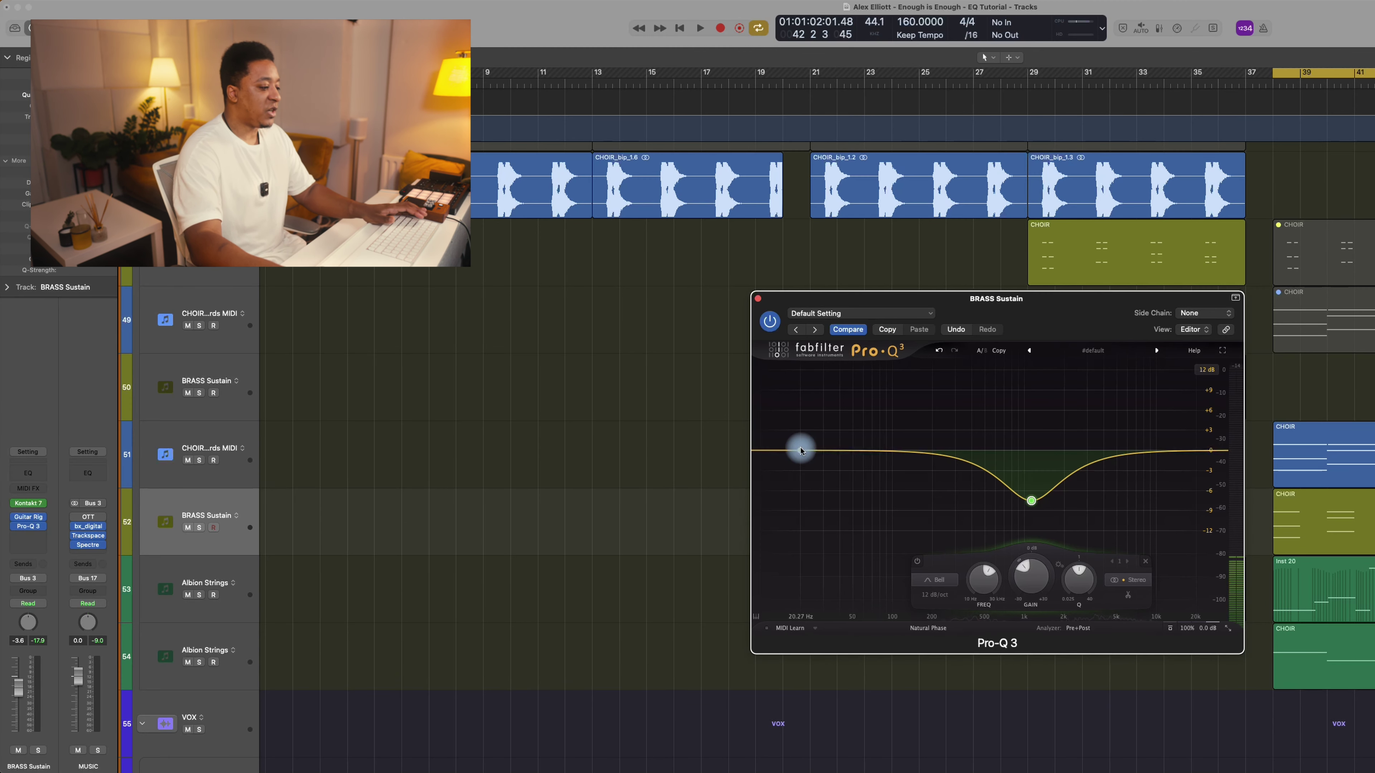
left_click(788, 451)
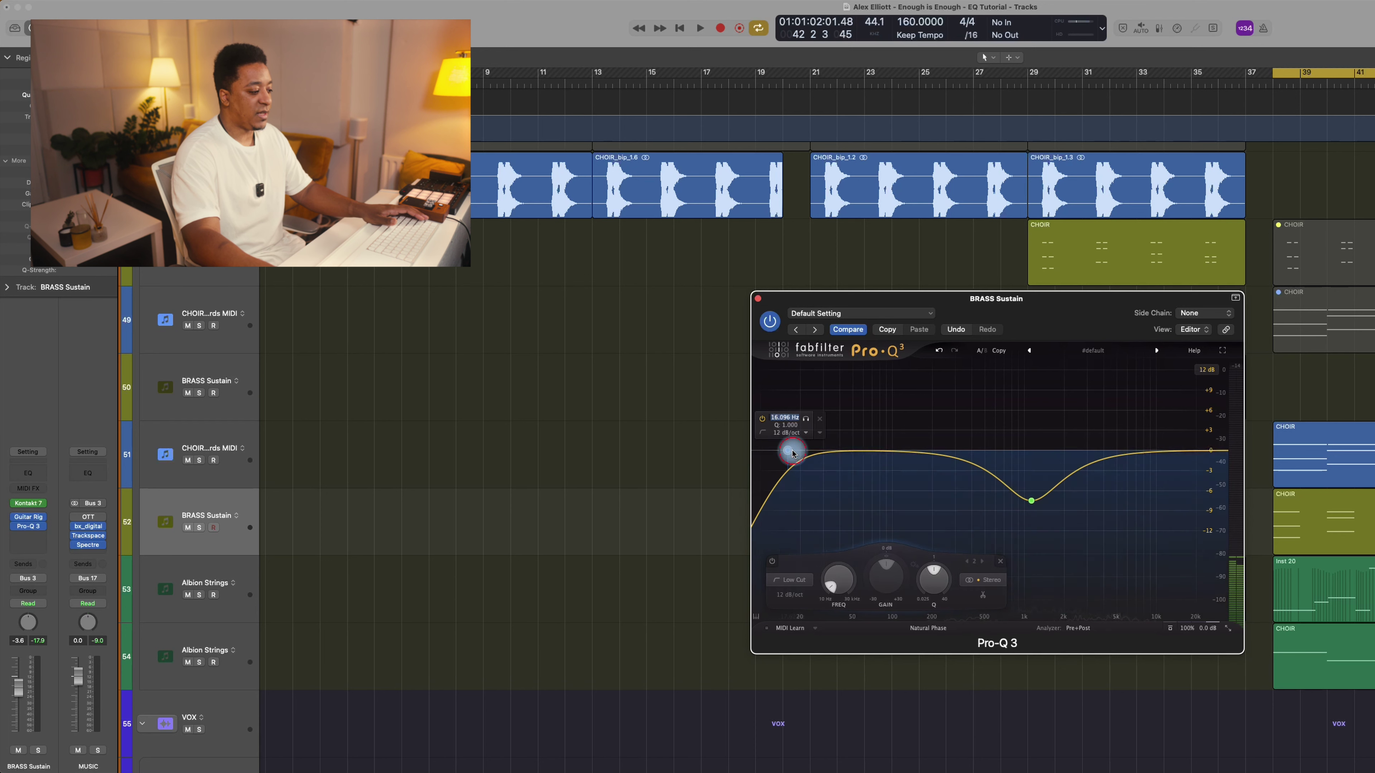
left_click(805, 433)
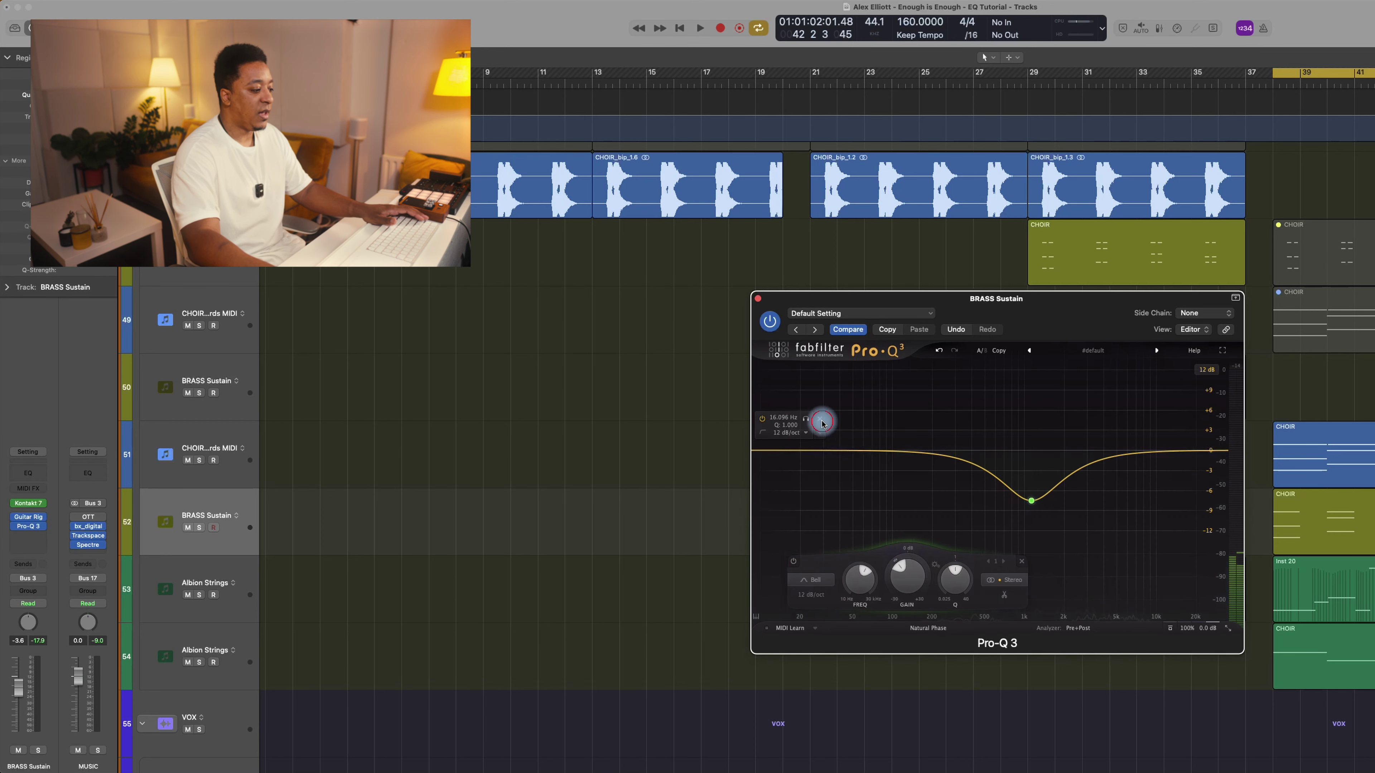
left_click_drag(791, 450, 800, 434)
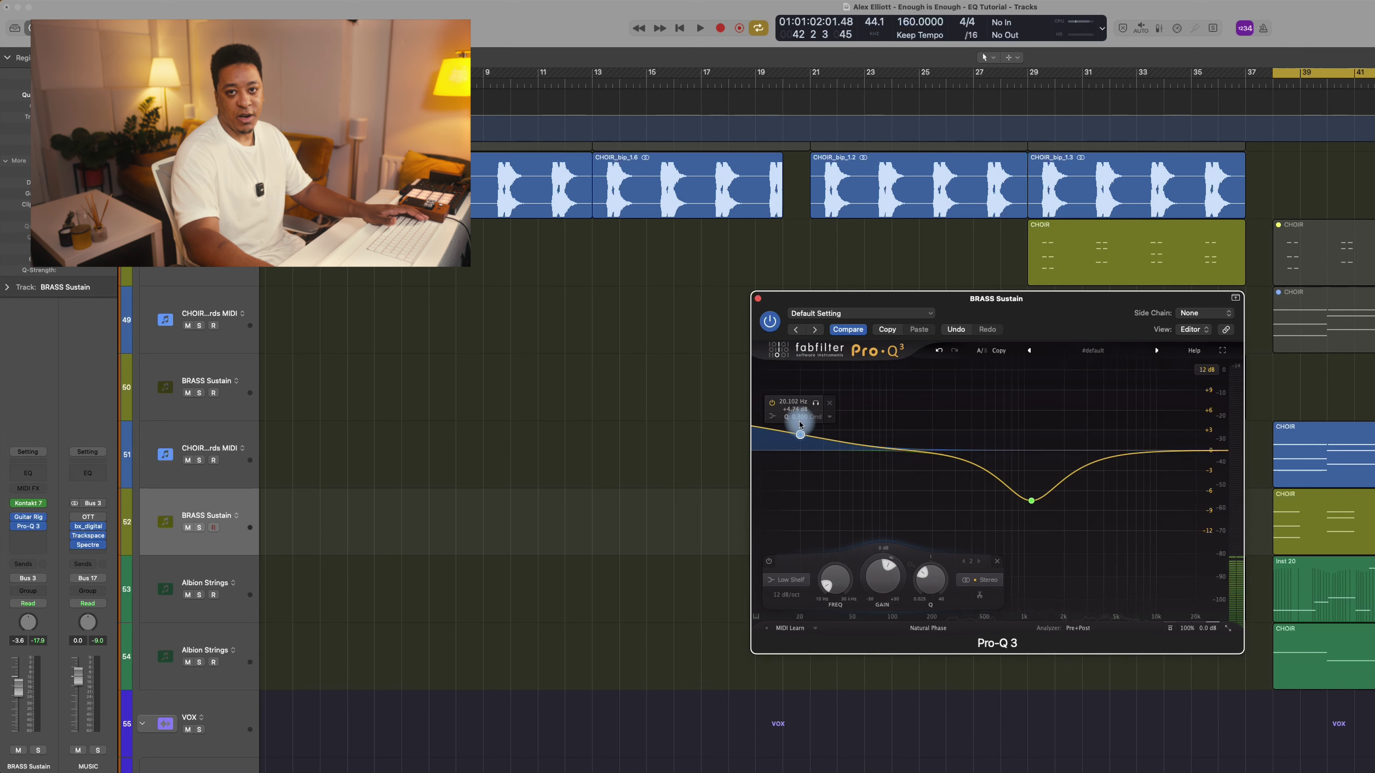
left_click_drag(876, 458, 953, 503)
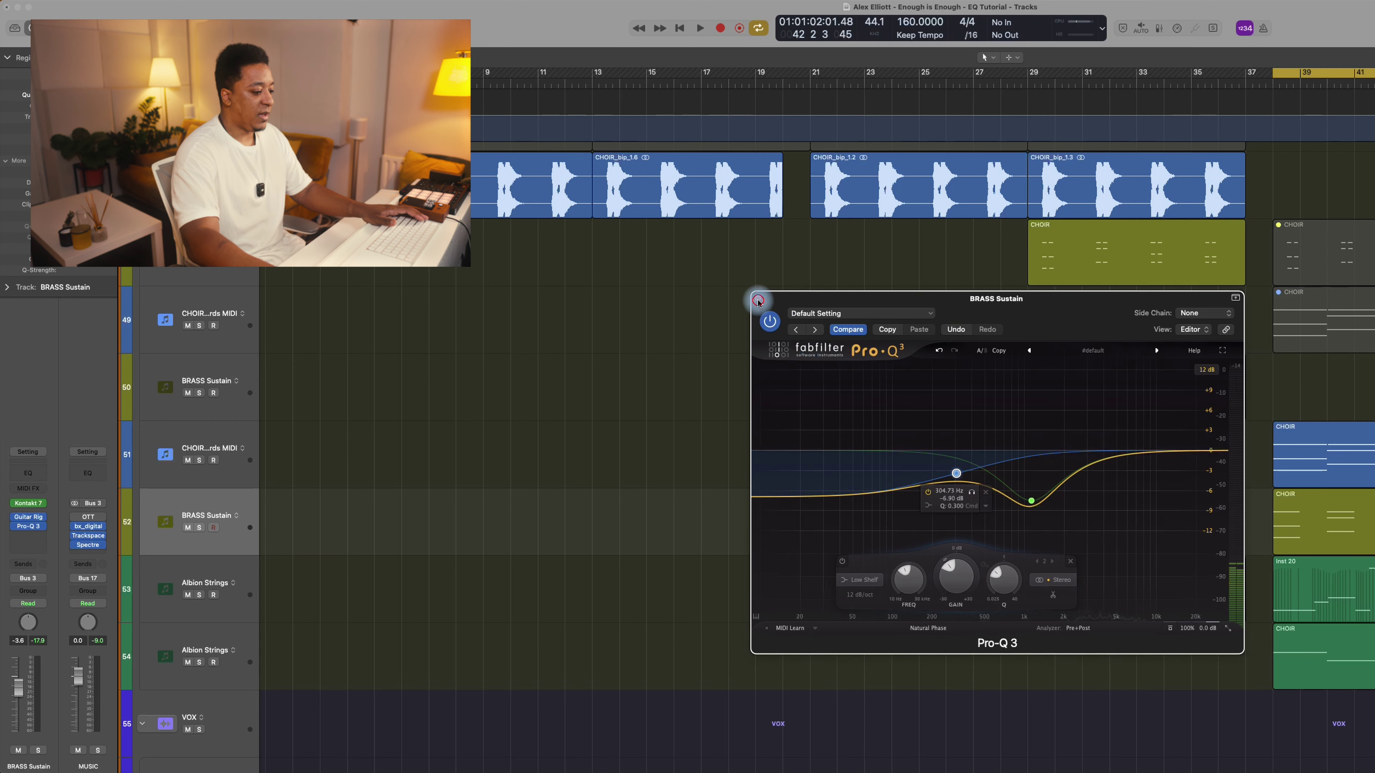
left_click(758, 300)
Step: Add a low shelf cut near 280 Hz at -7 dB on track 53 Albion Strings' Pro-Q 3
left_click(165, 560)
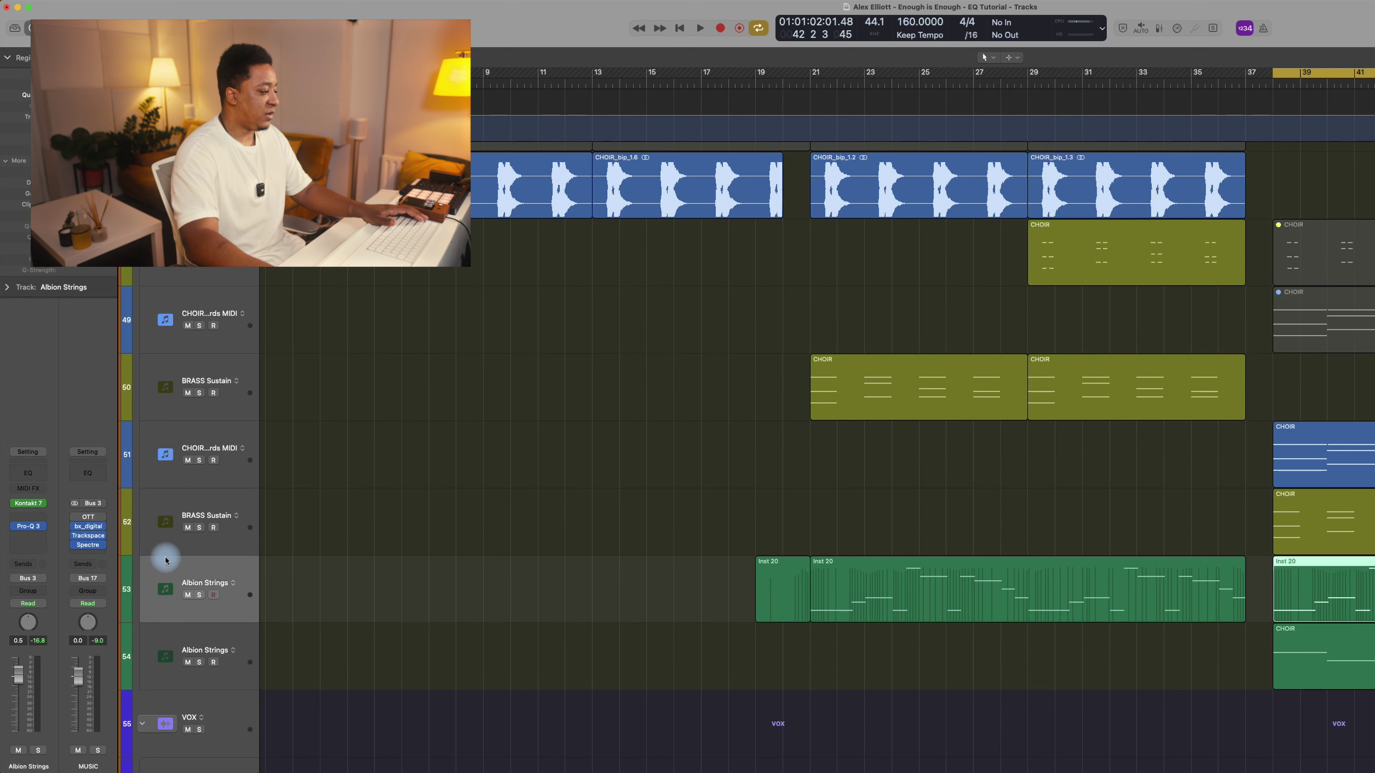
left_click(30, 528)
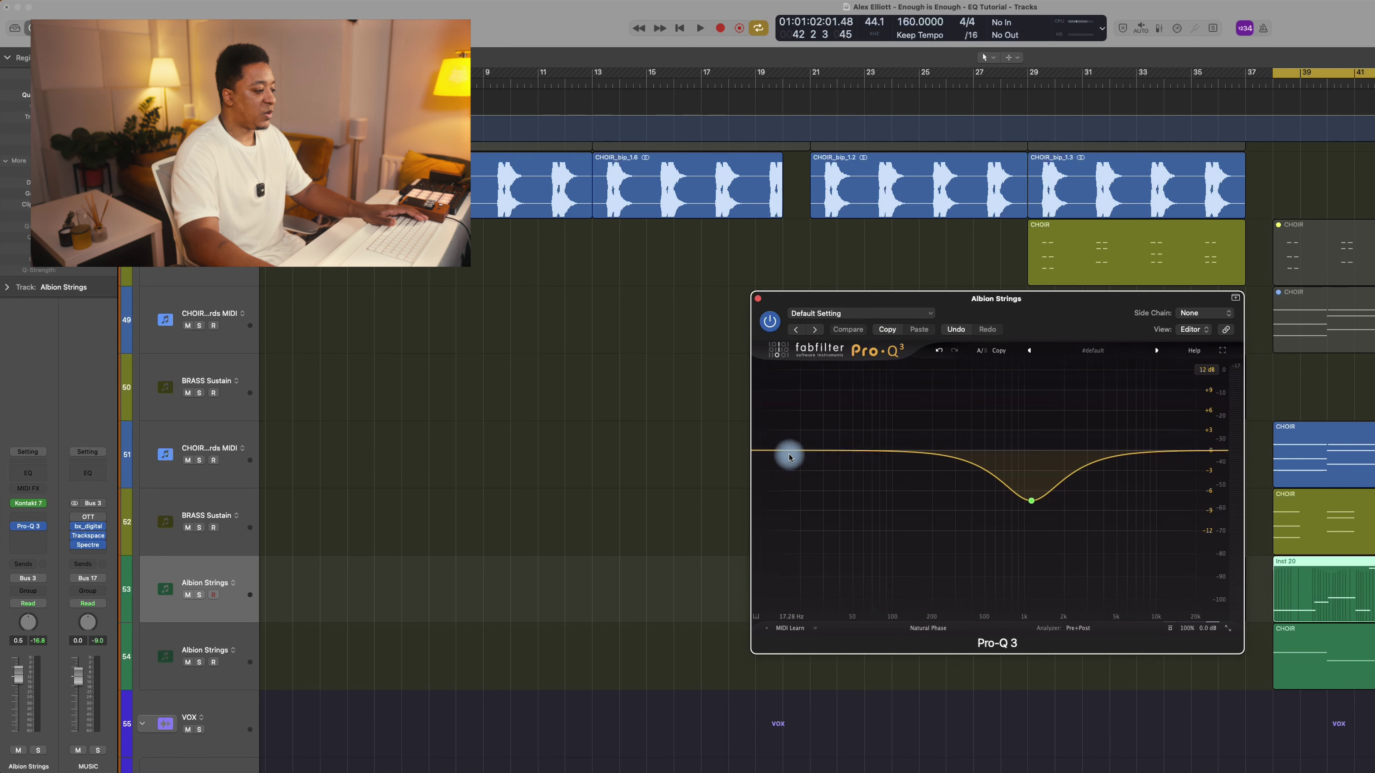
left_click_drag(790, 459, 951, 475)
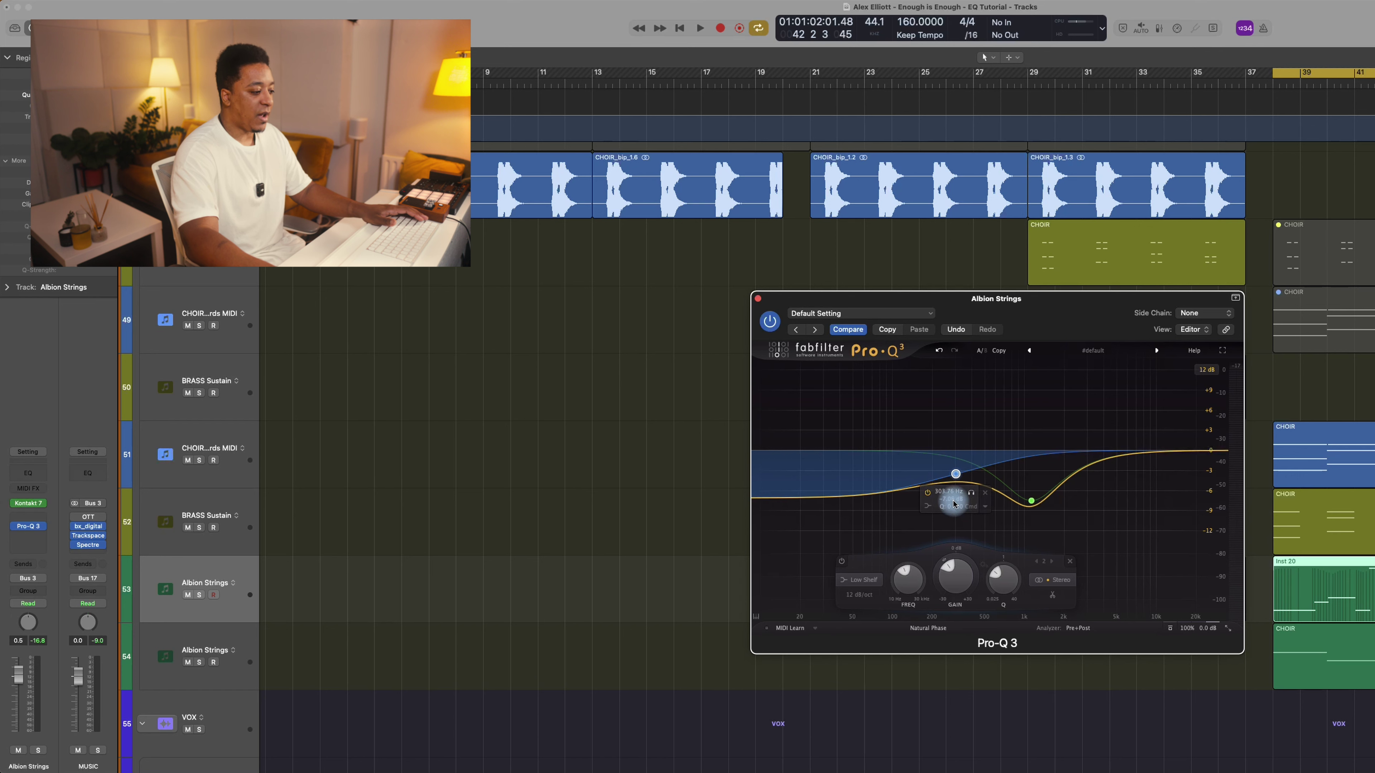
left_click(769, 318)
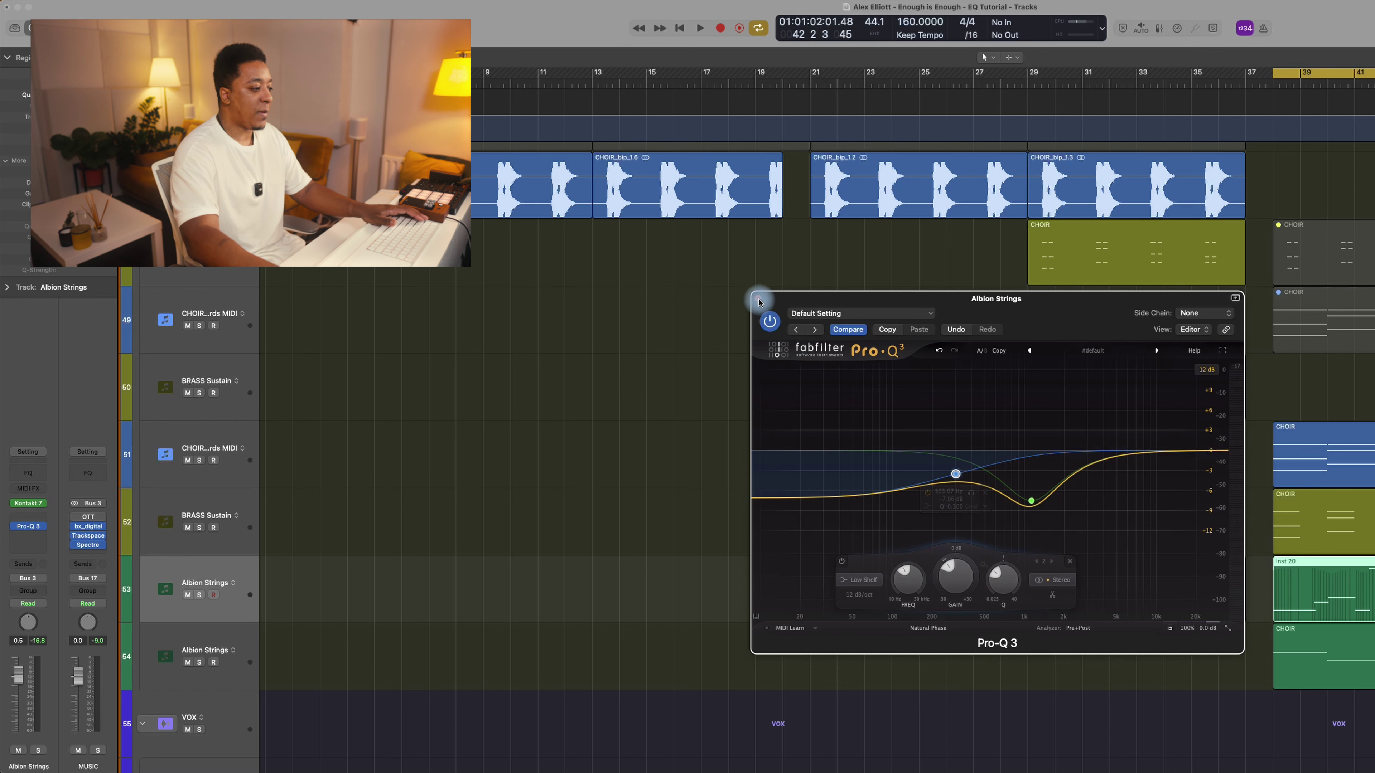
left_click(758, 300)
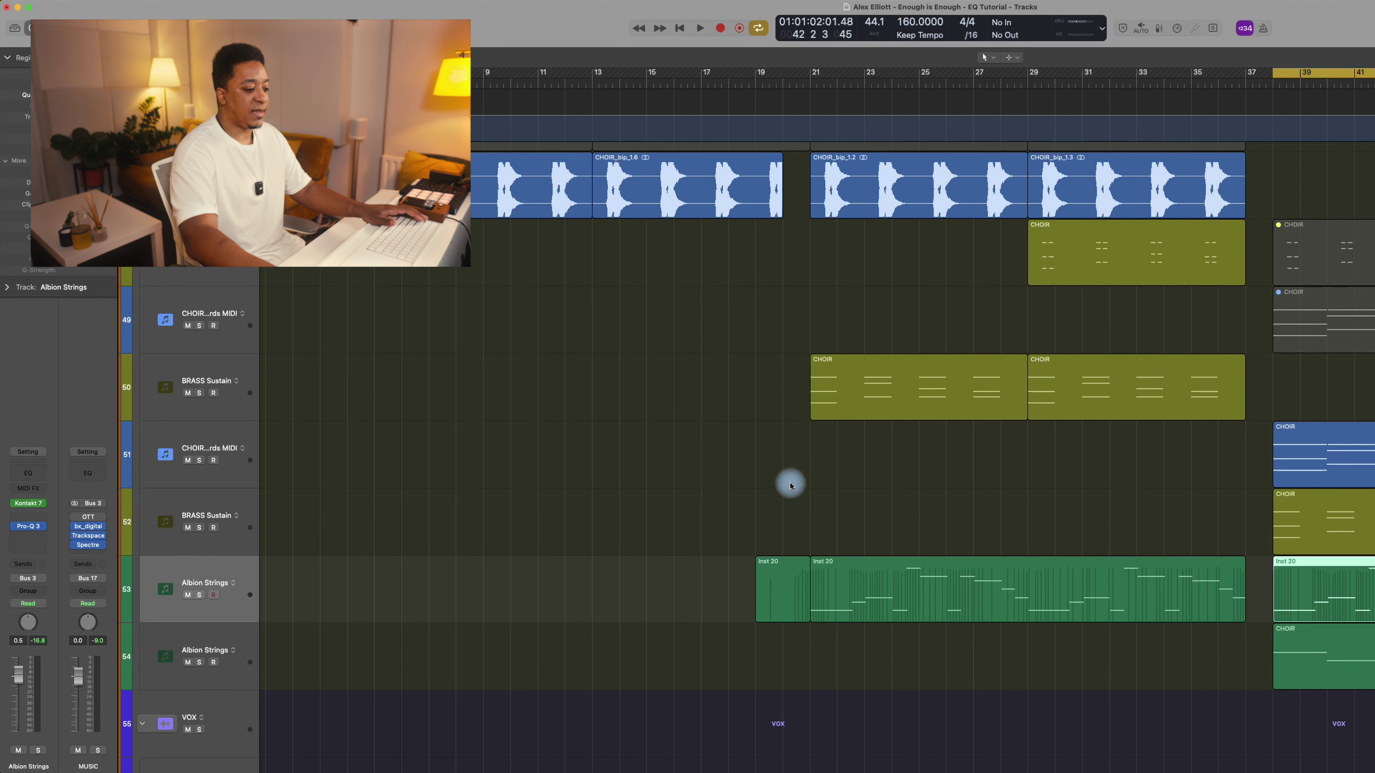
Step: Raise the low shelf on track 54 Albion Strings' Pro-Q 3 to about +1.3 dB
key("space")
key("Down")
key("v")
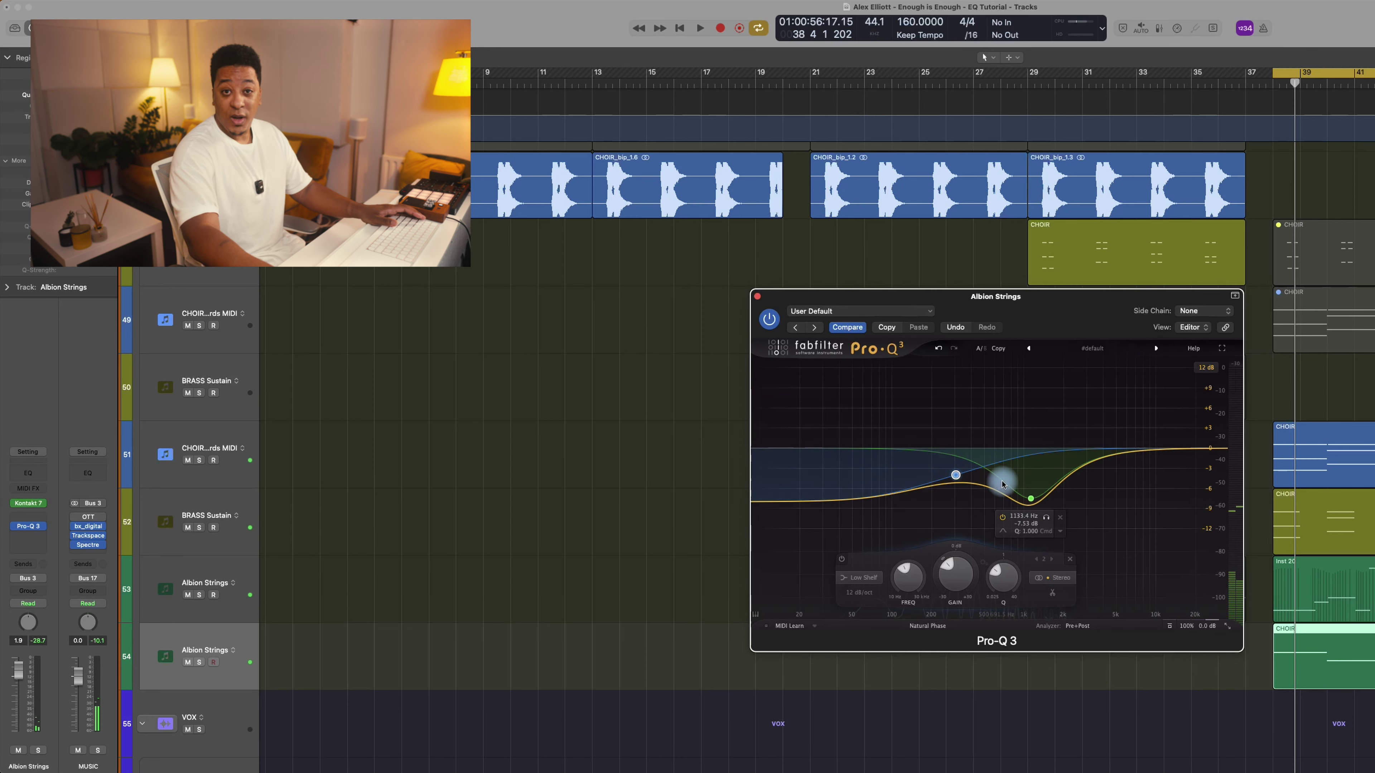
left_click(956, 475)
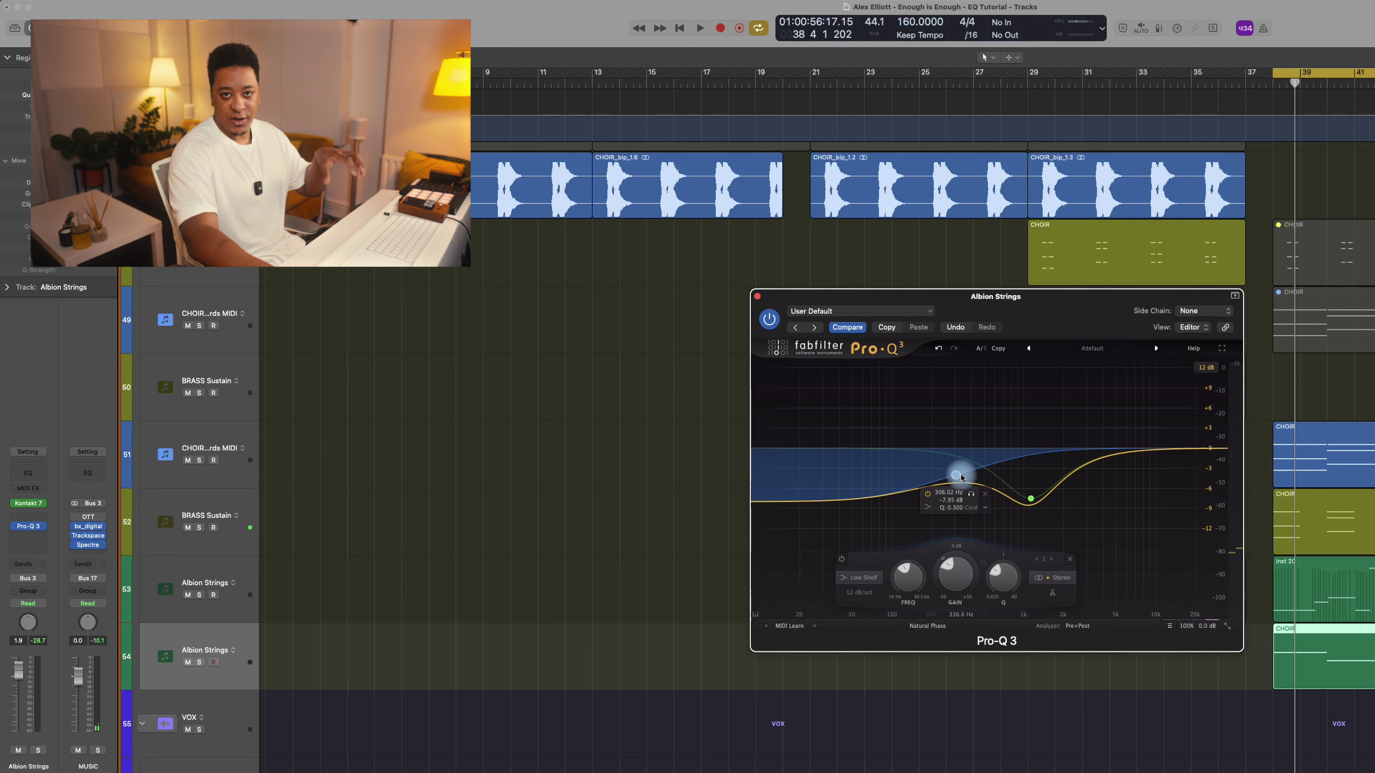
left_click_drag(953, 474, 960, 409)
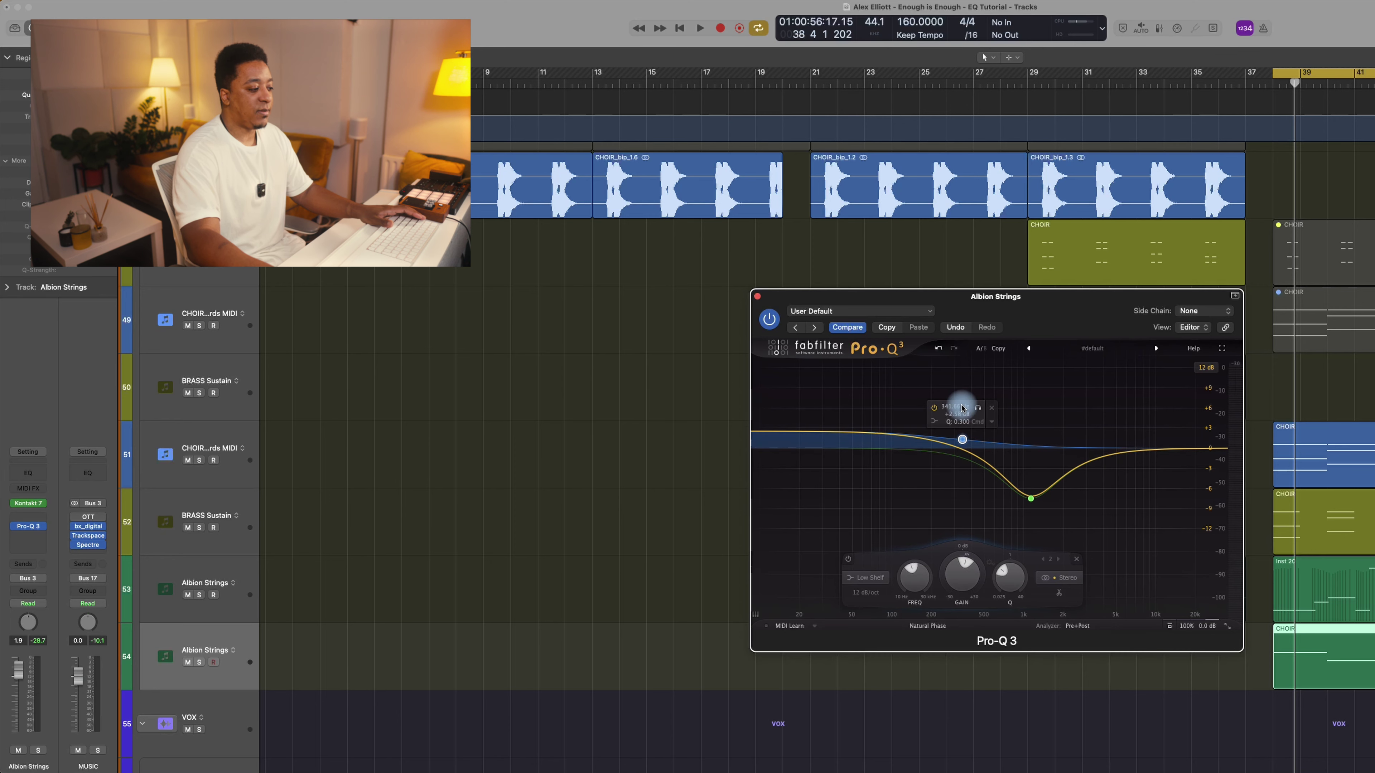
left_click(758, 295)
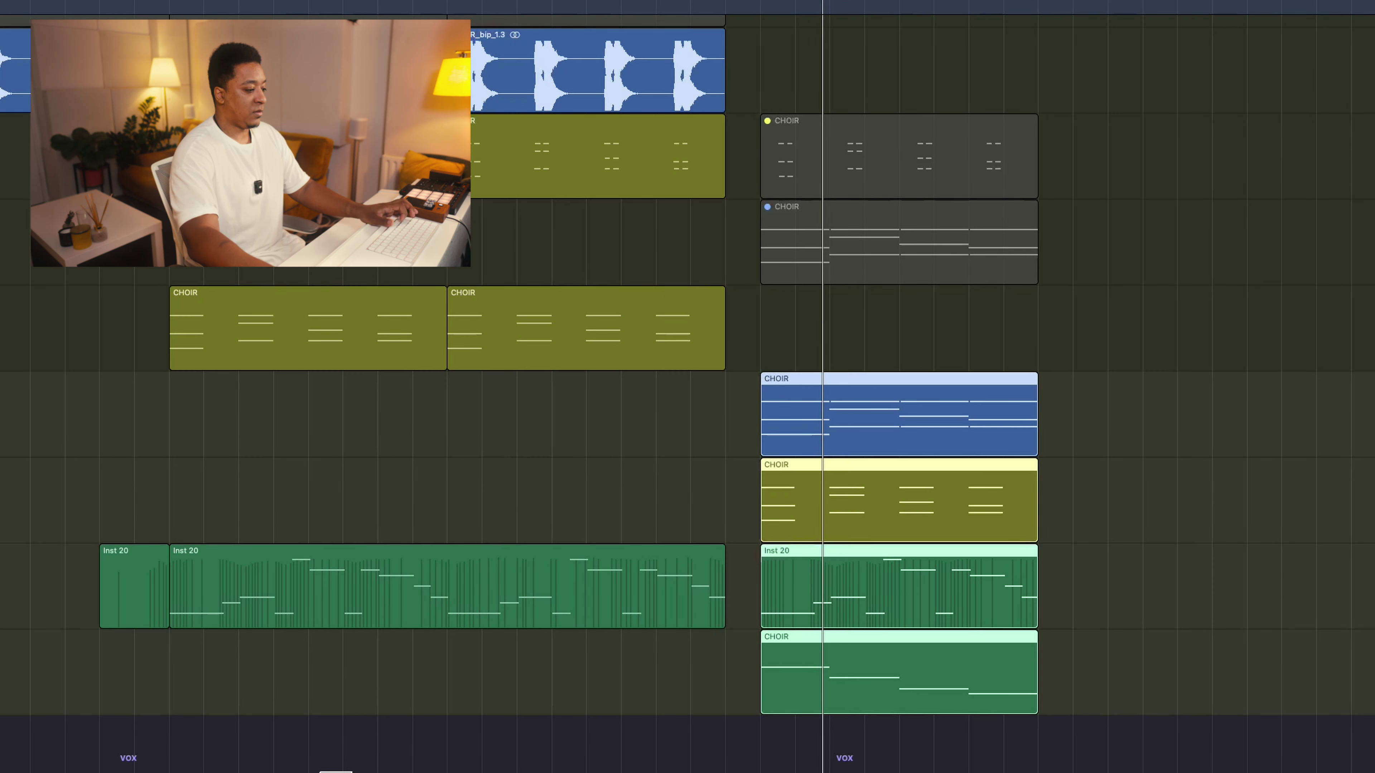
left_click(38, 445)
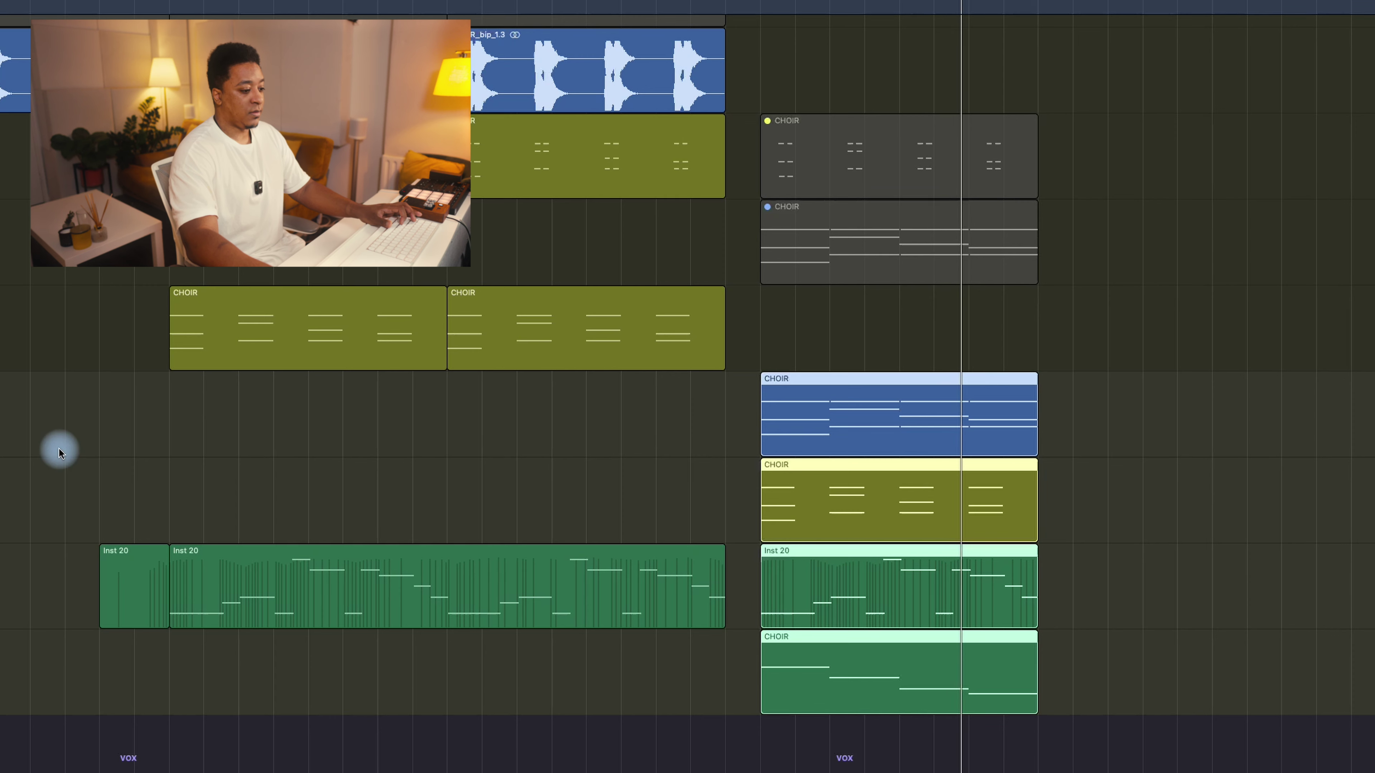
key("x")
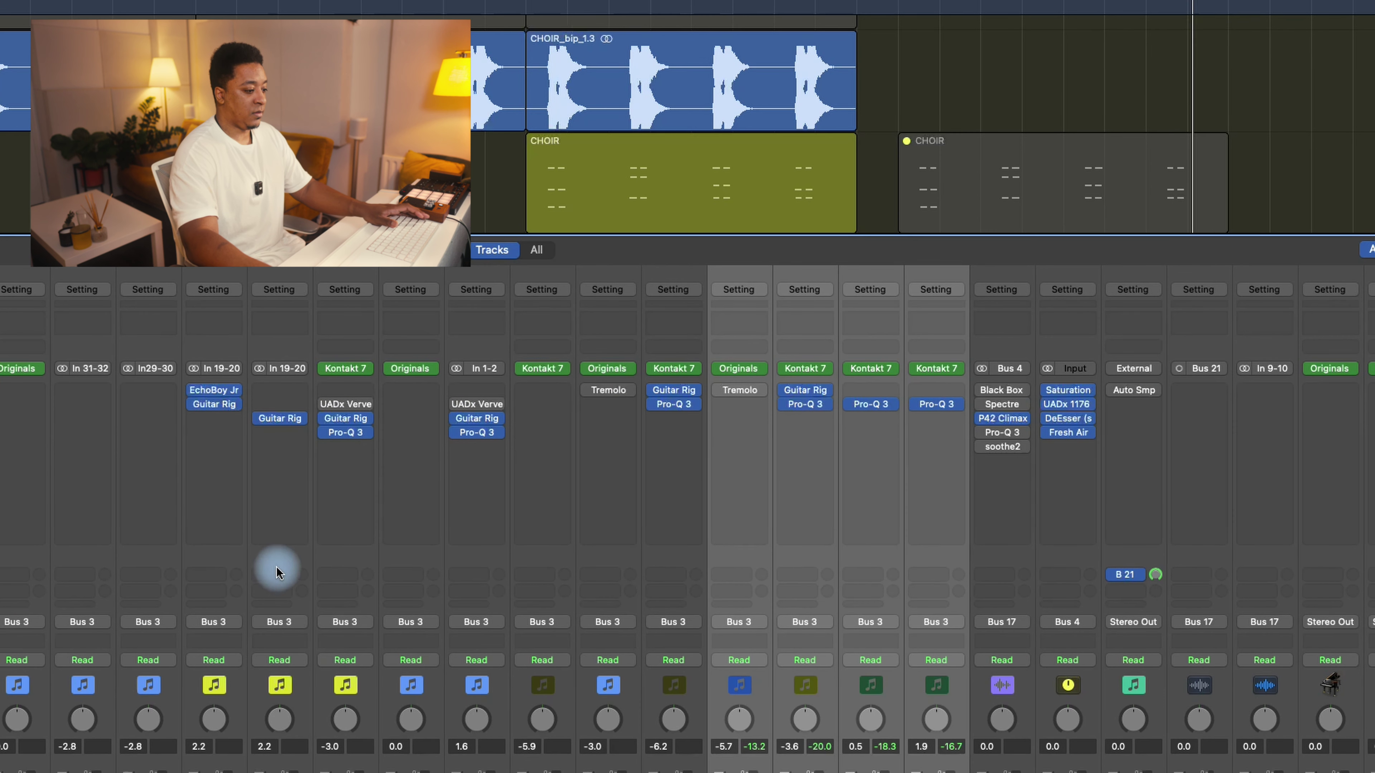
left_click_drag(853, 405, 799, 389)
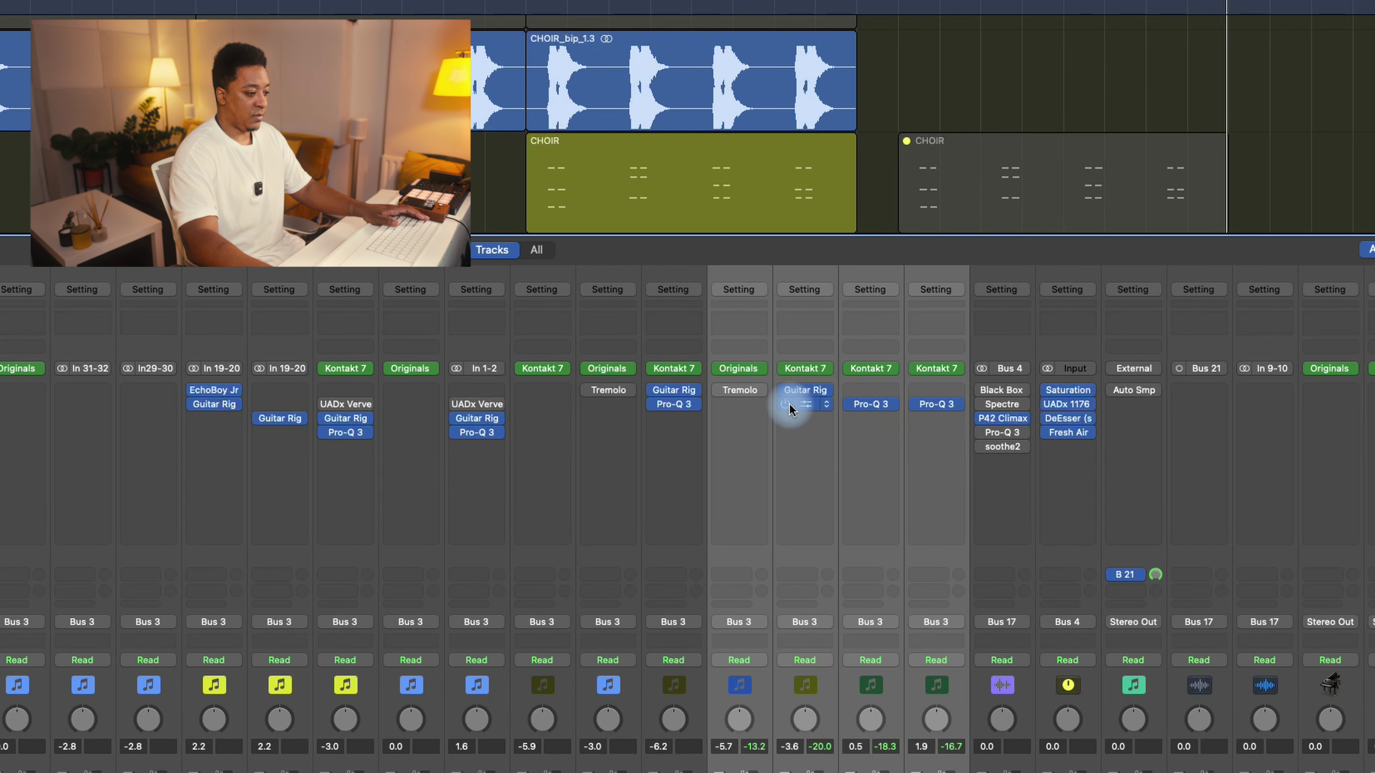
left_click(784, 404)
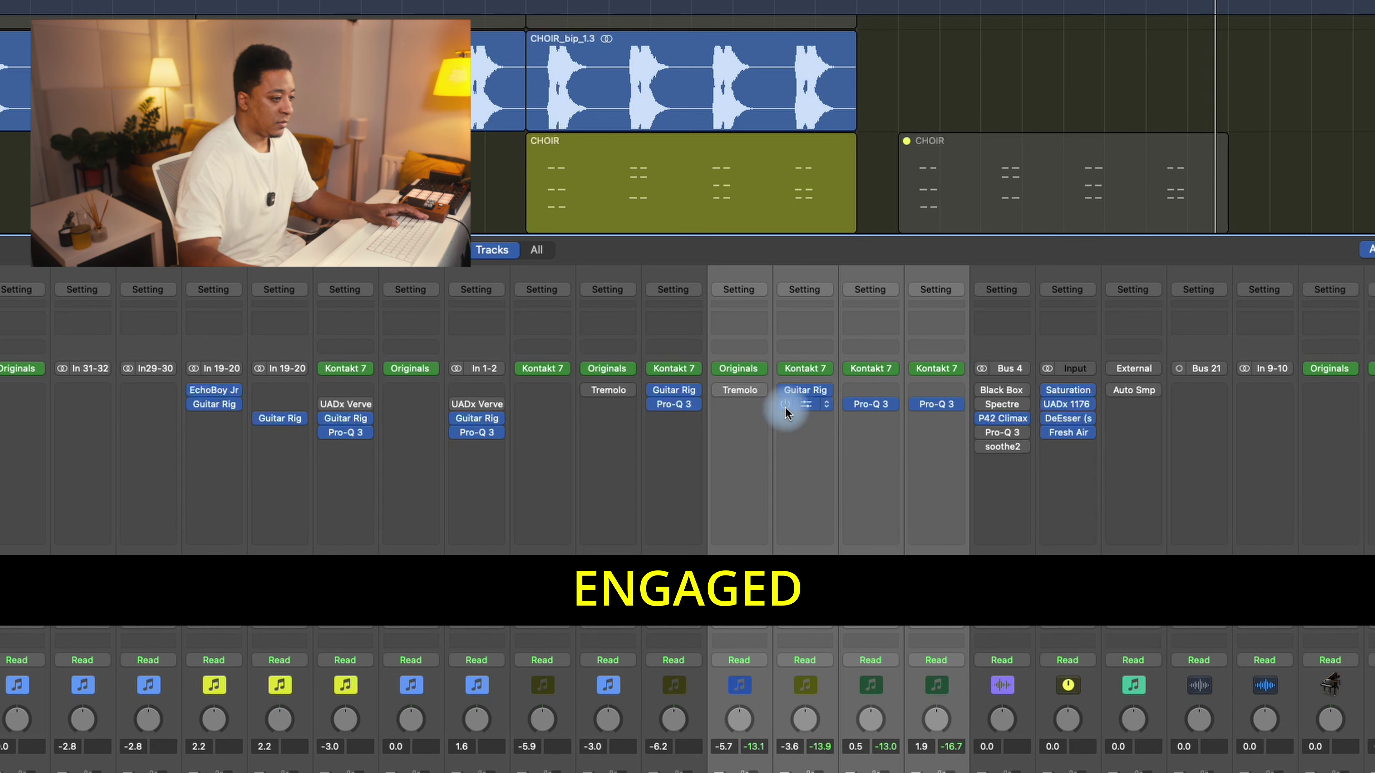
key("x")
left_click(811, 486)
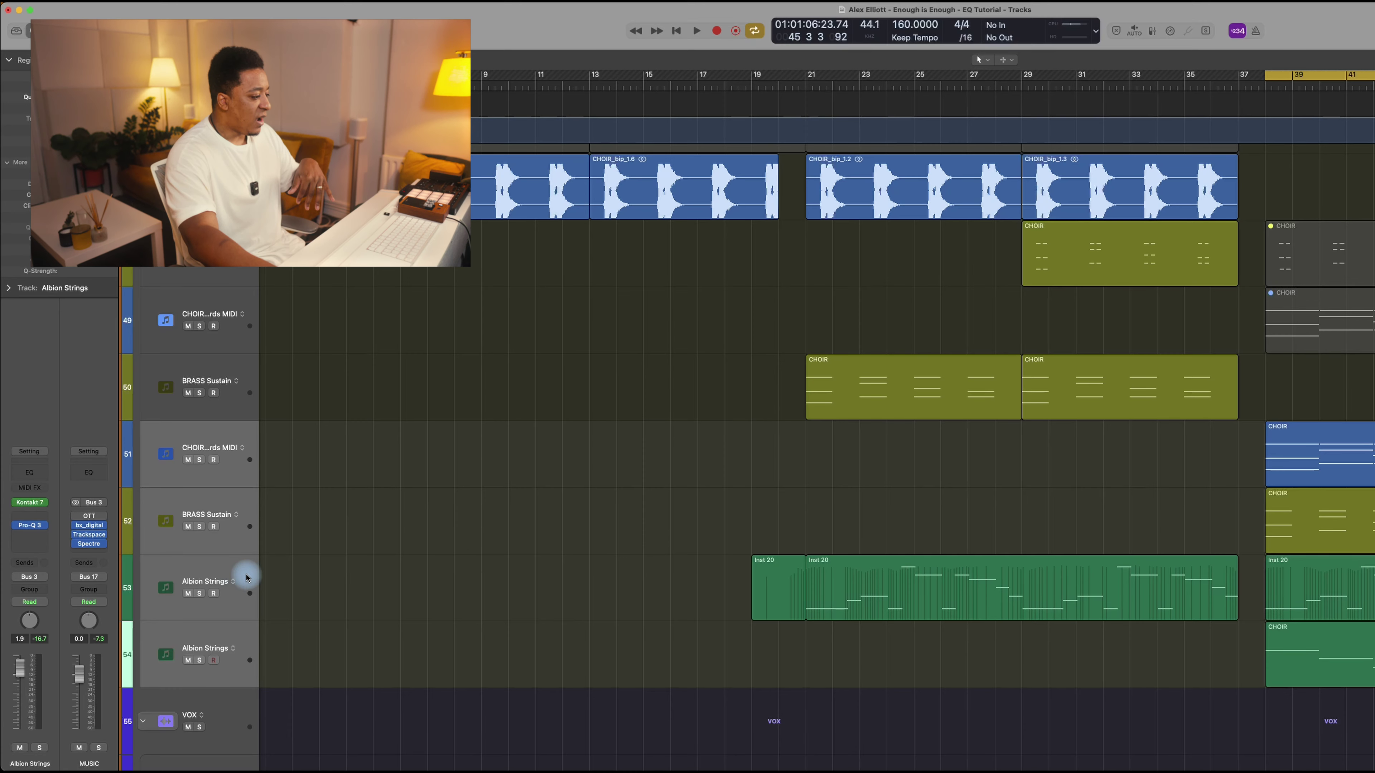
Step: Lift the green bell band near 1.1 kHz on track 53 Albion Strings' Pro-Q 3 to about -5.5 dB
left_click(230, 563)
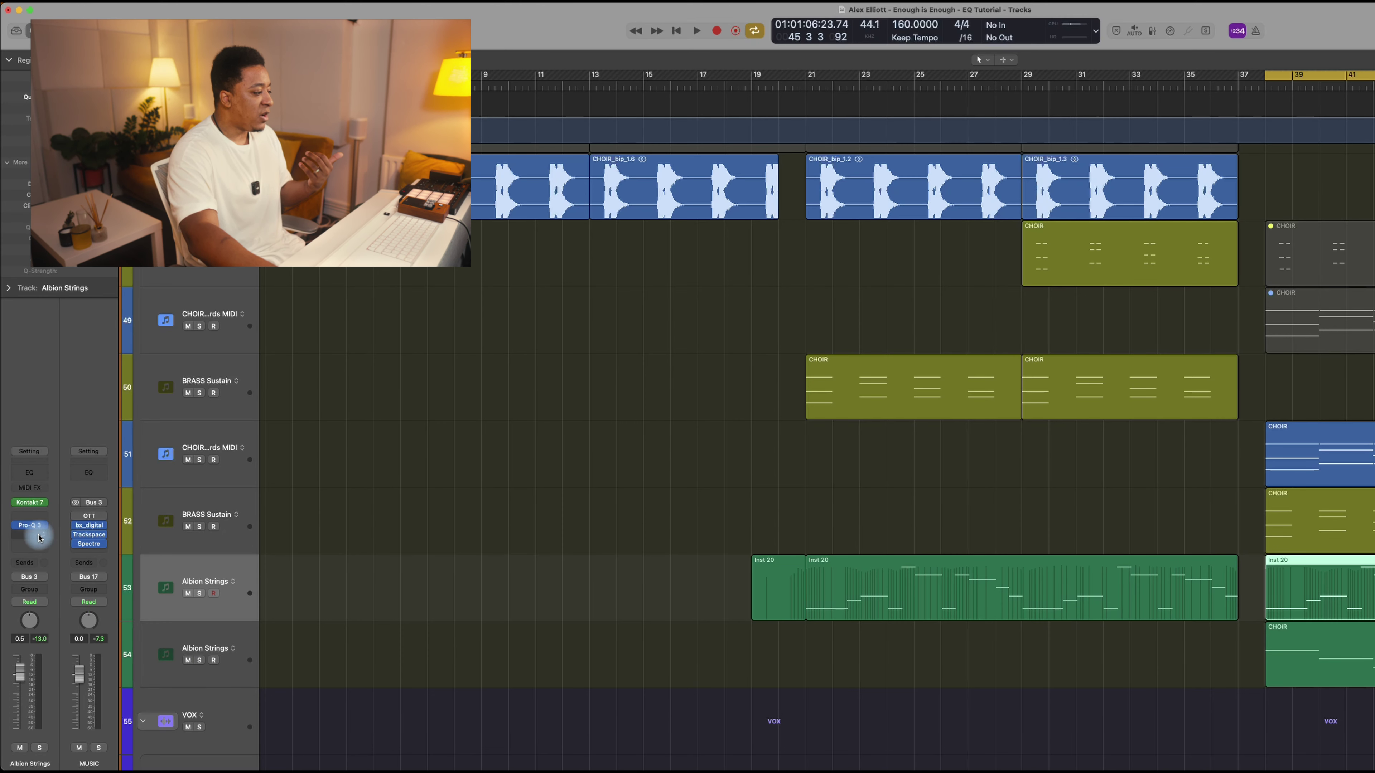
left_click(29, 525)
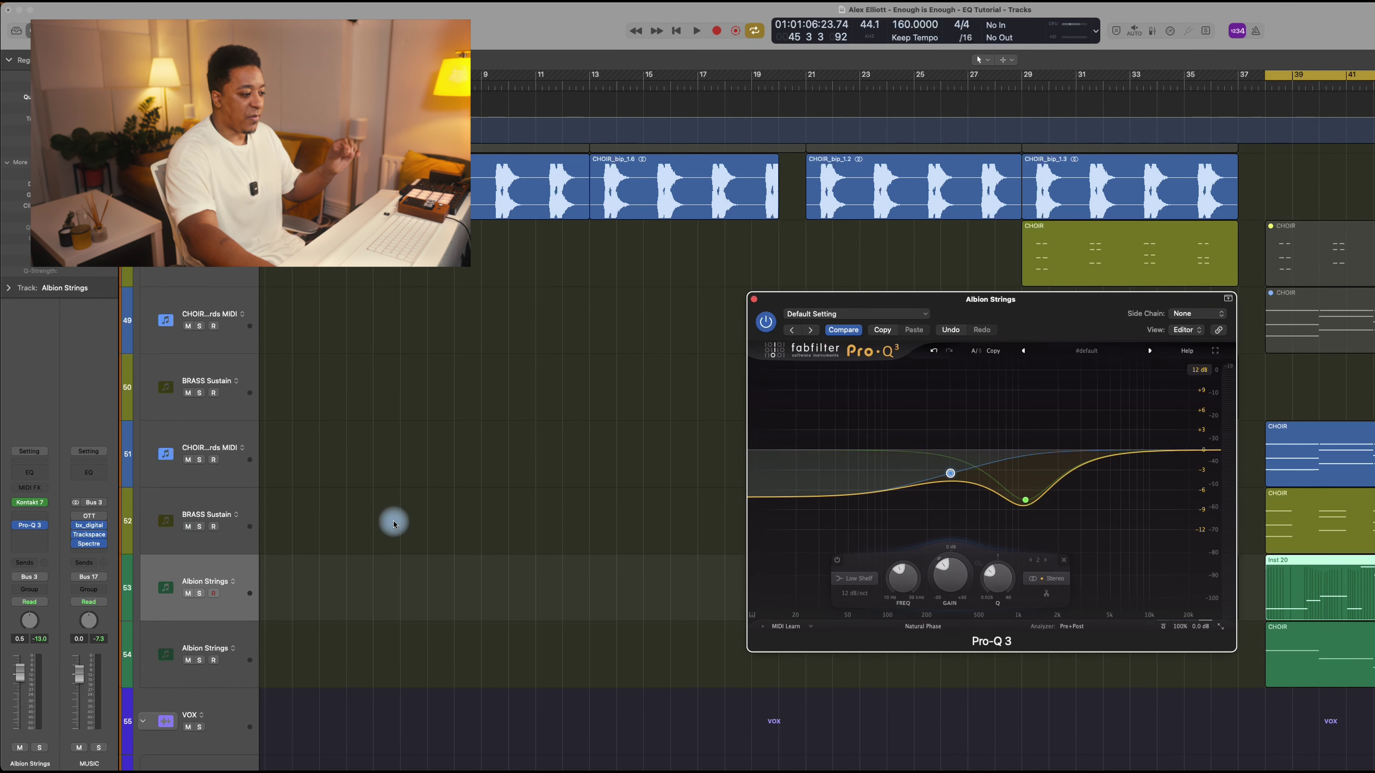
left_click(1025, 500)
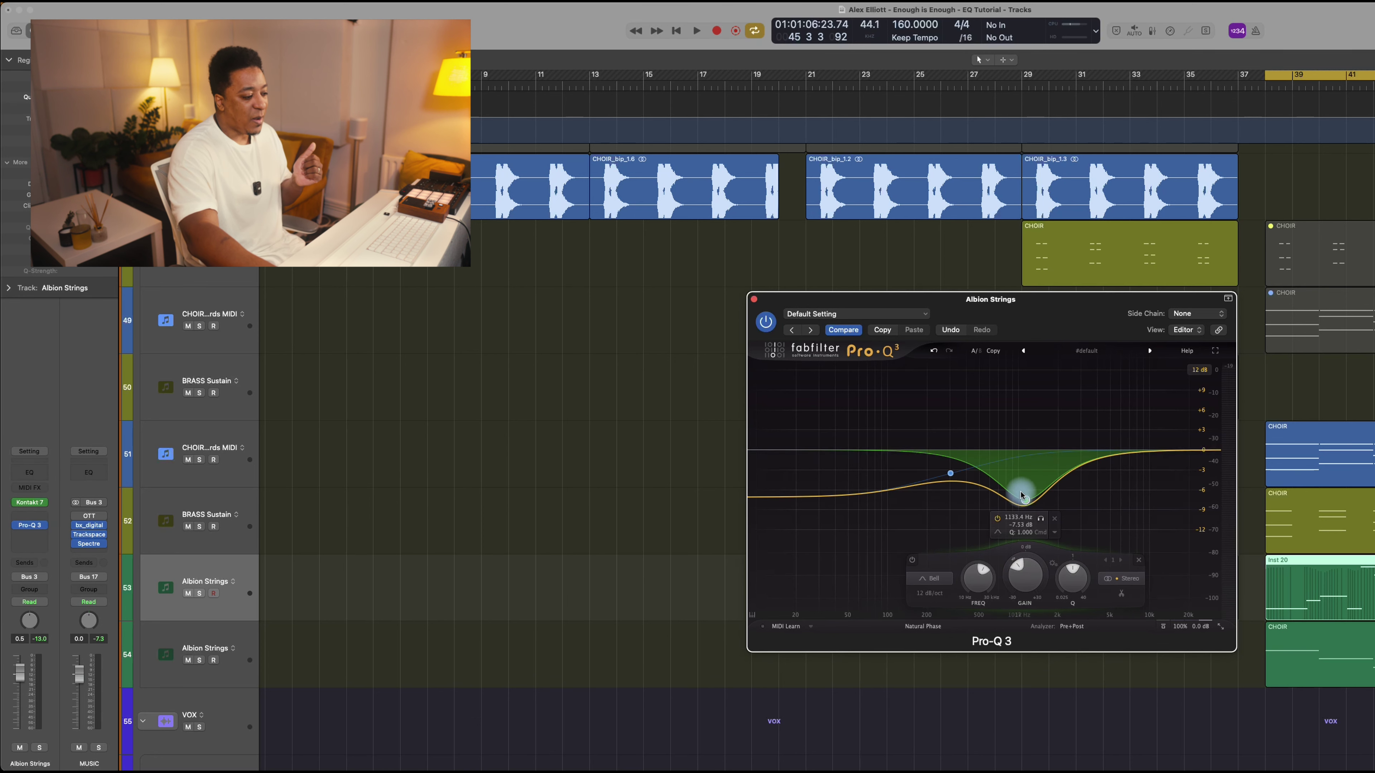
left_click_drag(1026, 496, 1025, 485)
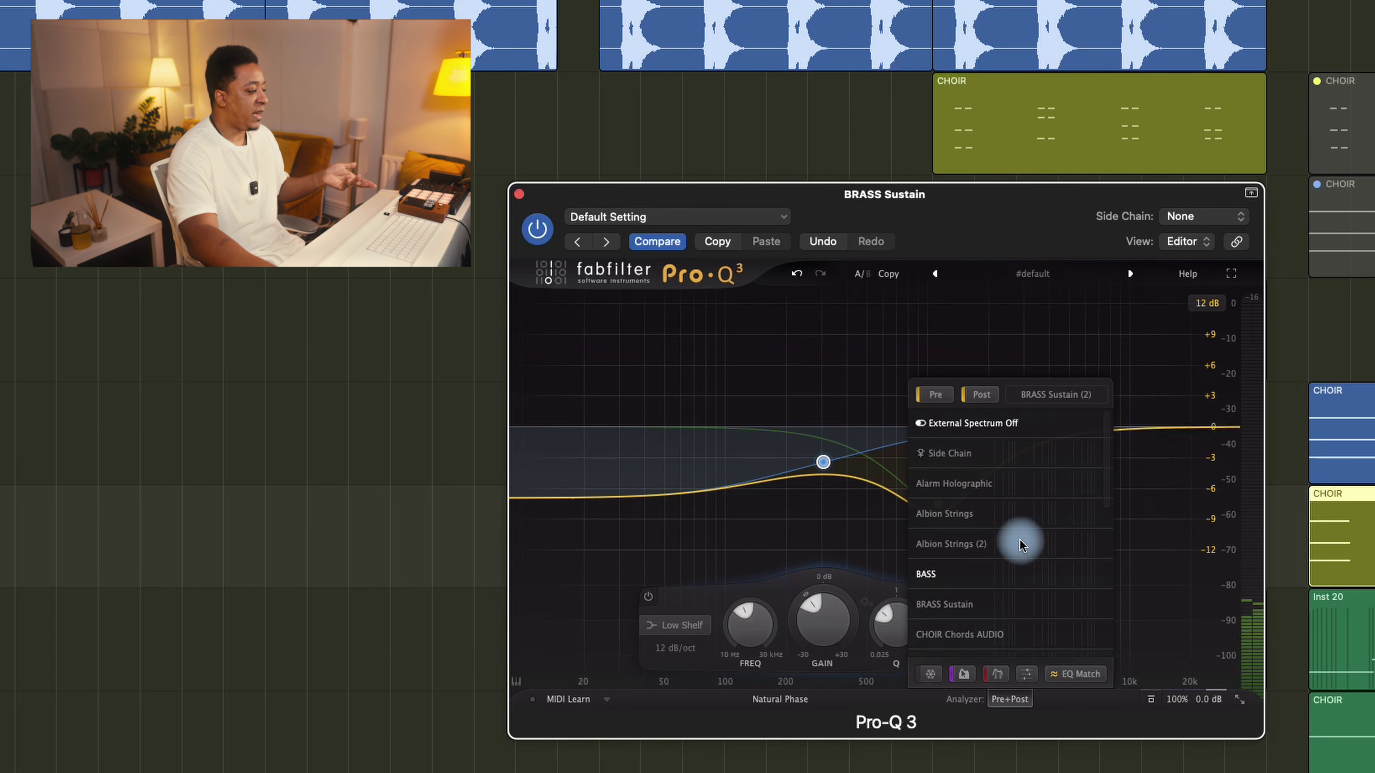
Step: Choose Albion Strings (2) as the external analyser spectrum in the Brass Sustain Pro-Q 3
left_click(1019, 544)
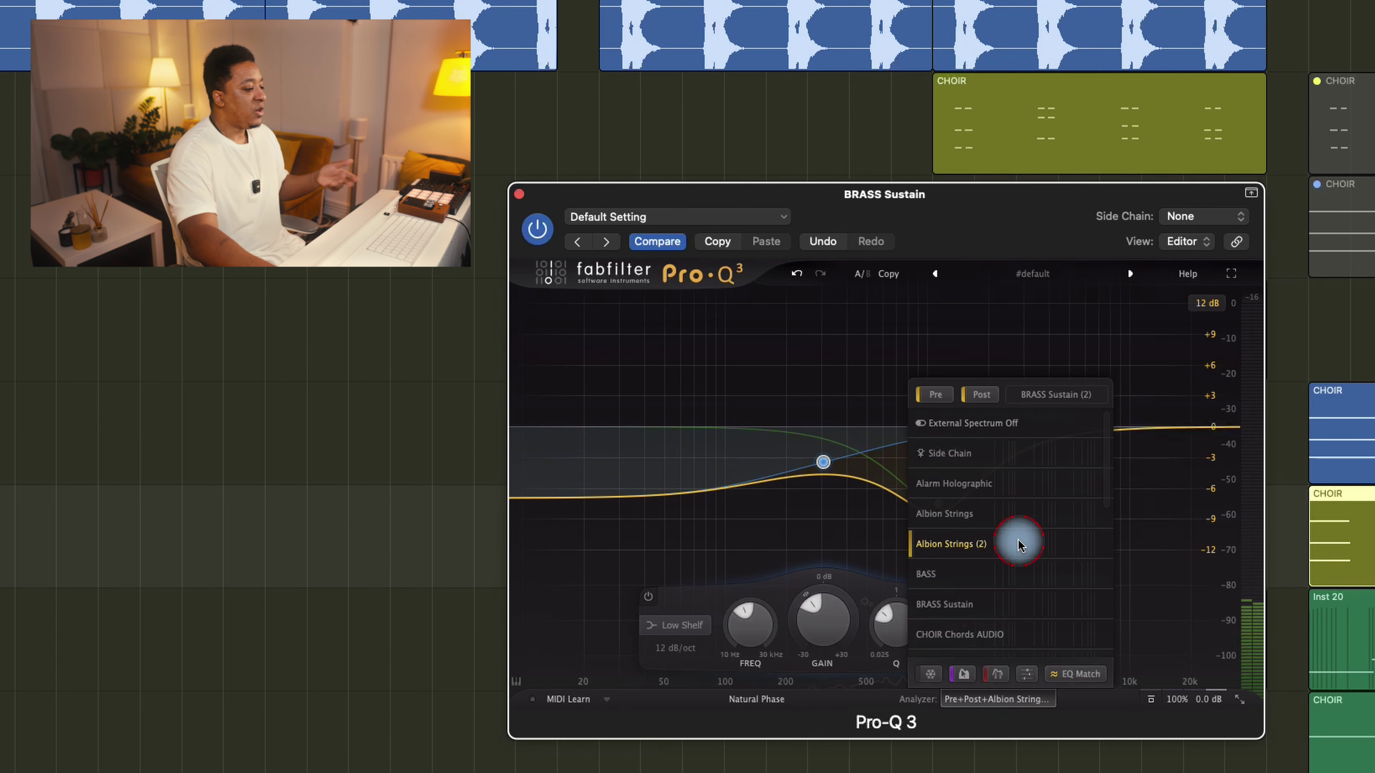
left_click(340, 524)
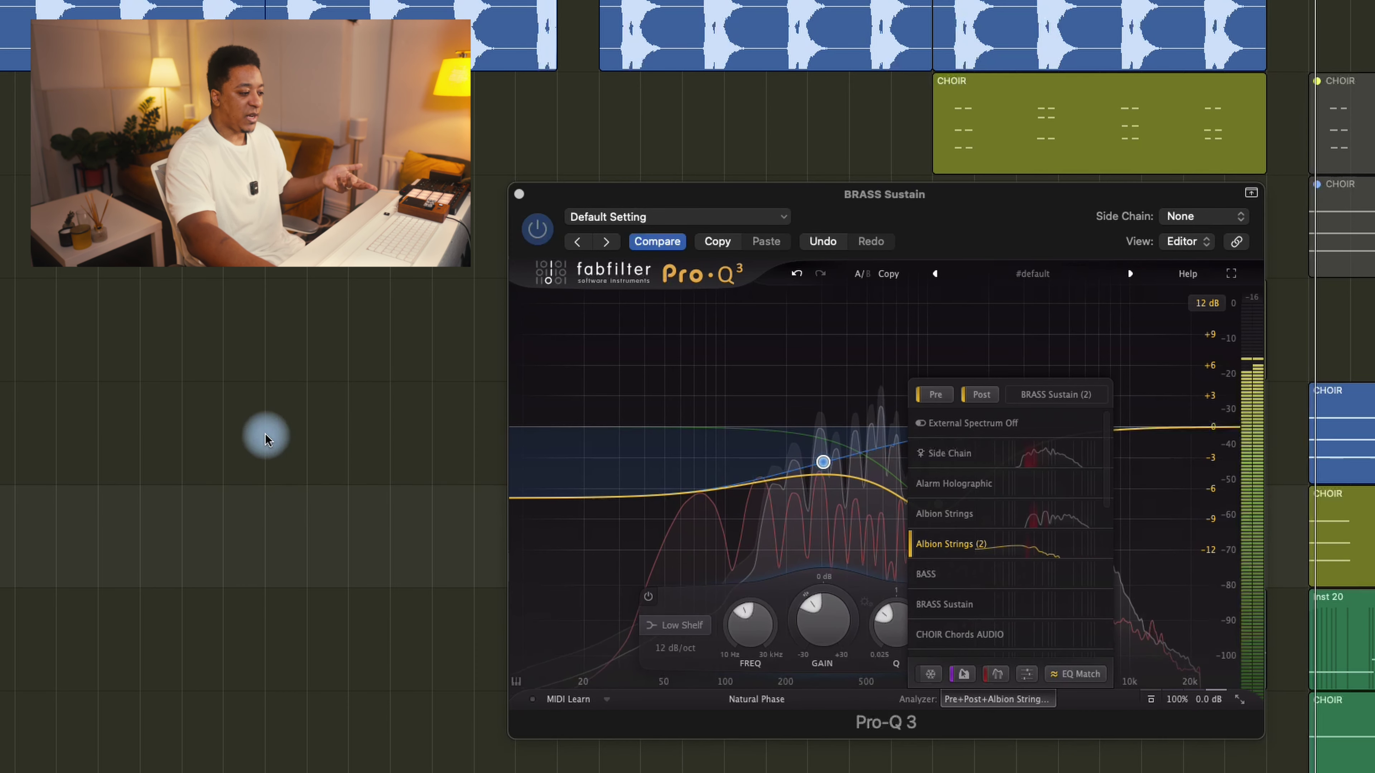
left_click(1037, 338)
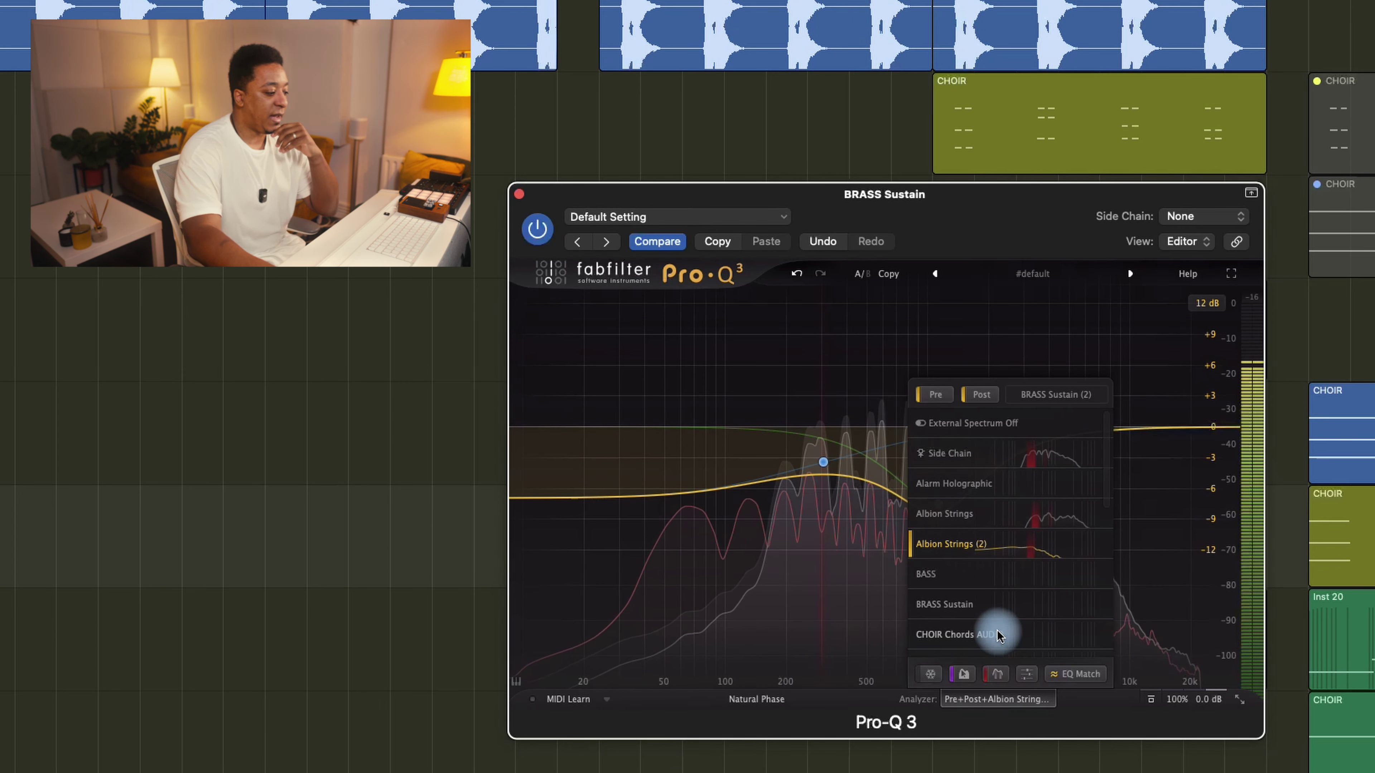
left_click(982, 699)
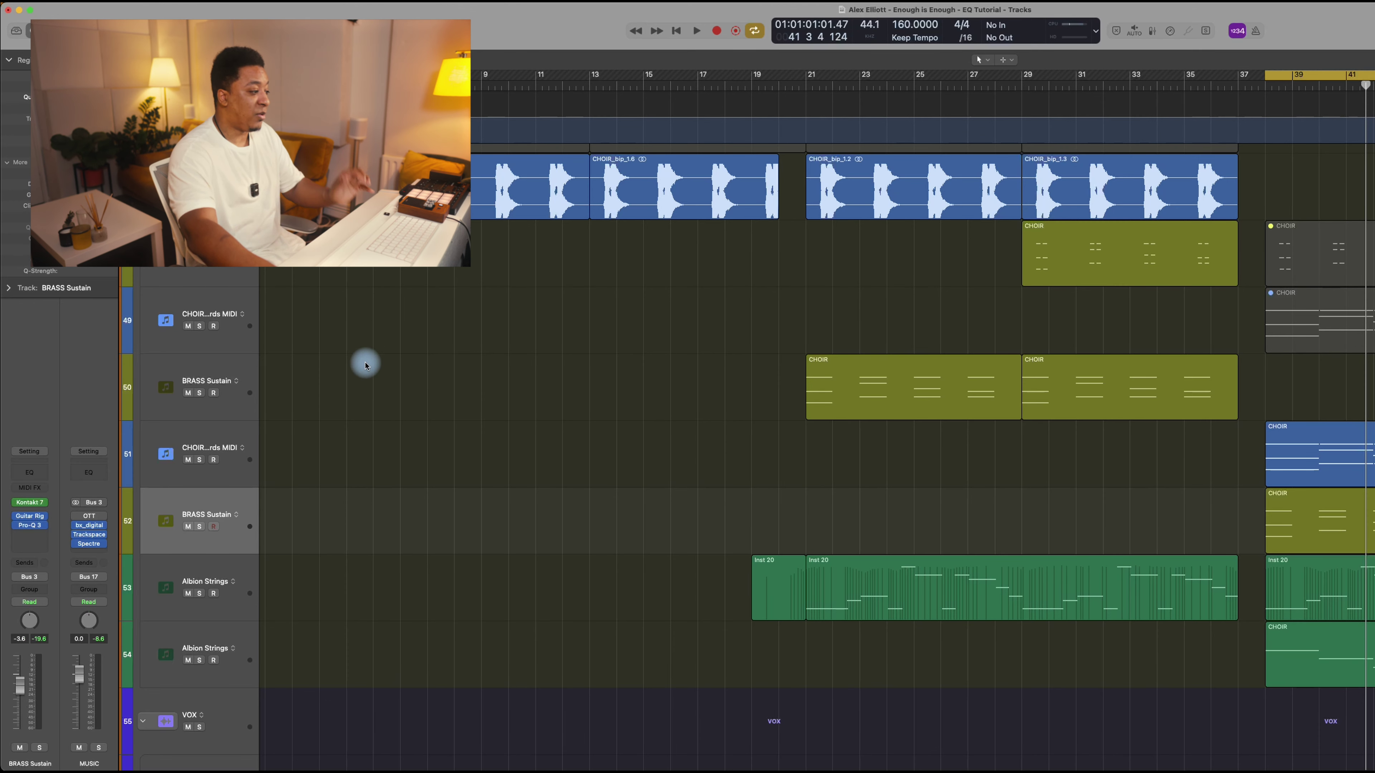
Step: Solo track 51 CHOIR Chords MIDI and raise its Pro-Q 3 bell to about +3.8 dB at 918 Hz
left_click(295, 445)
key("s")
key("v")
key("space")
left_click_drag(1035, 497, 1038, 480)
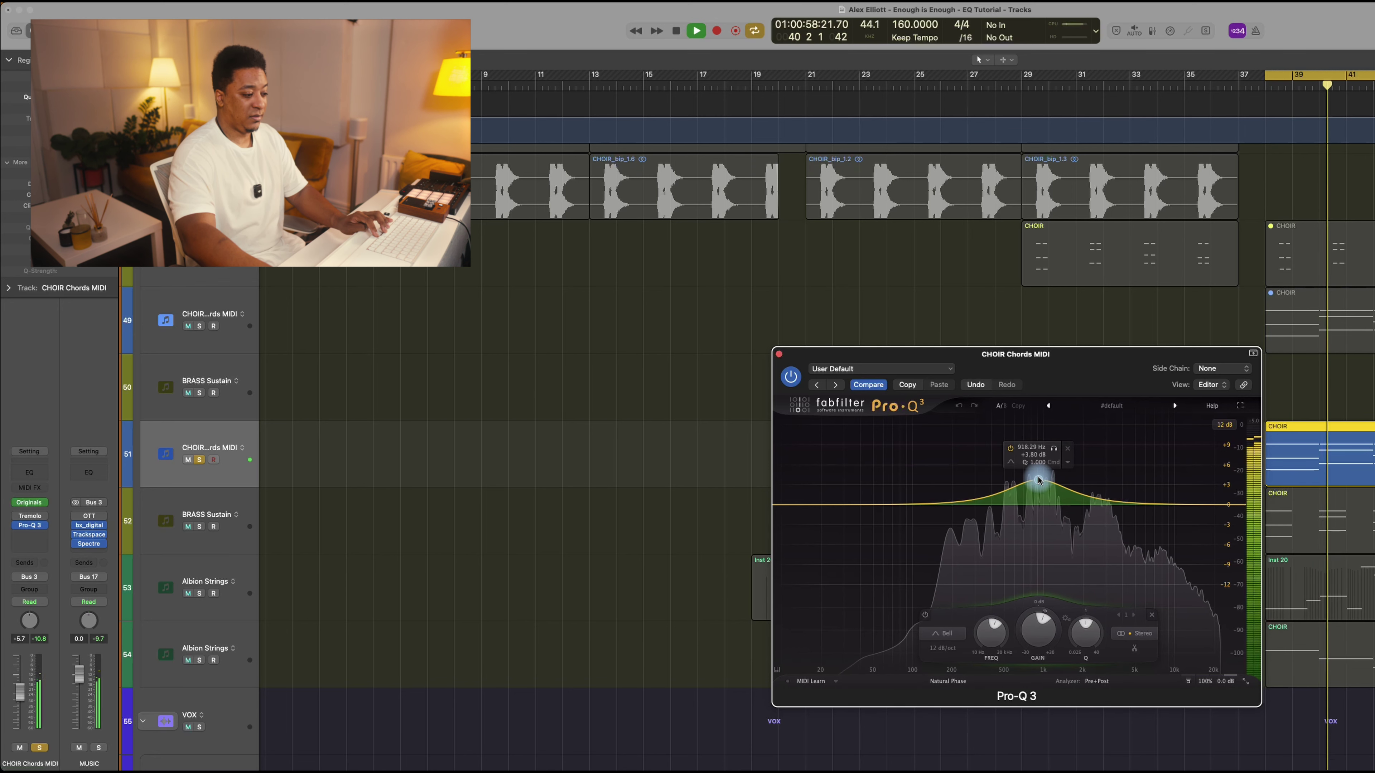
key("space")
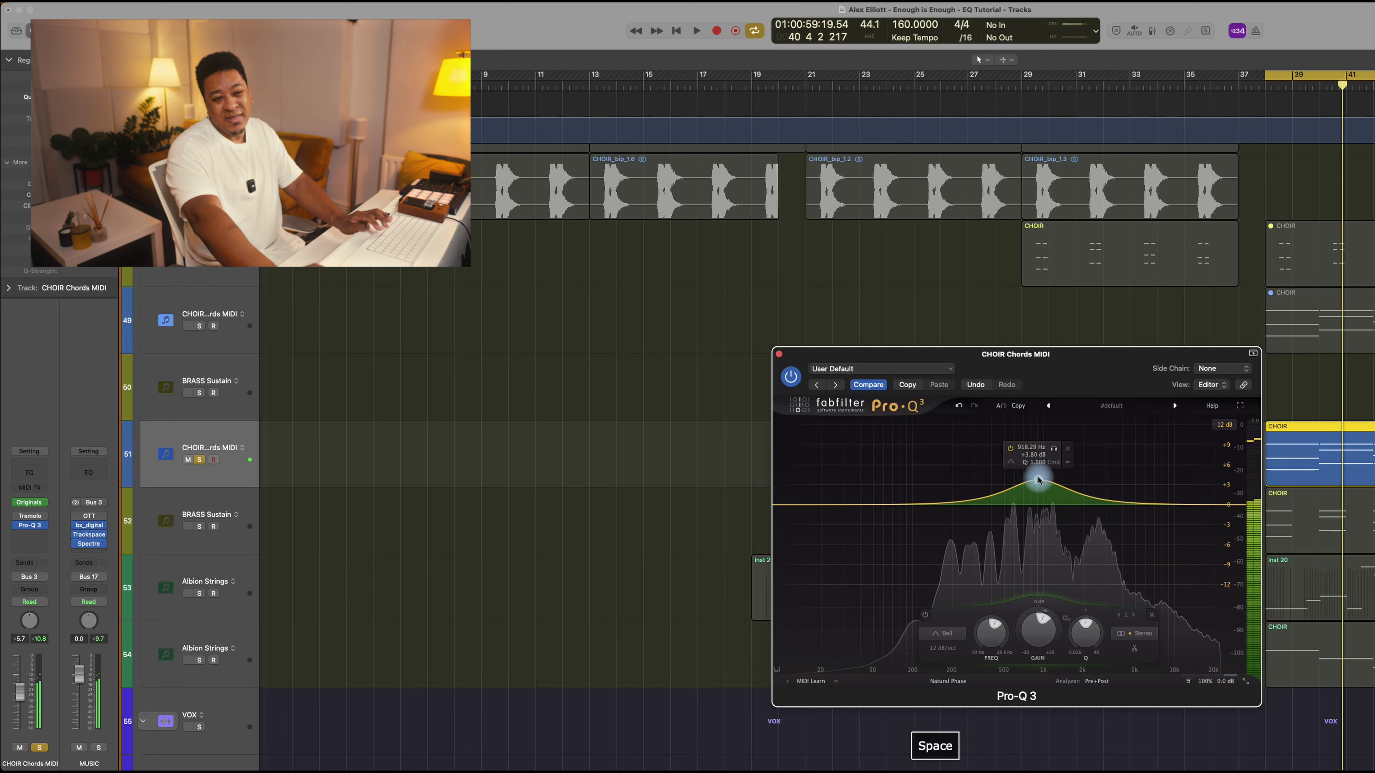